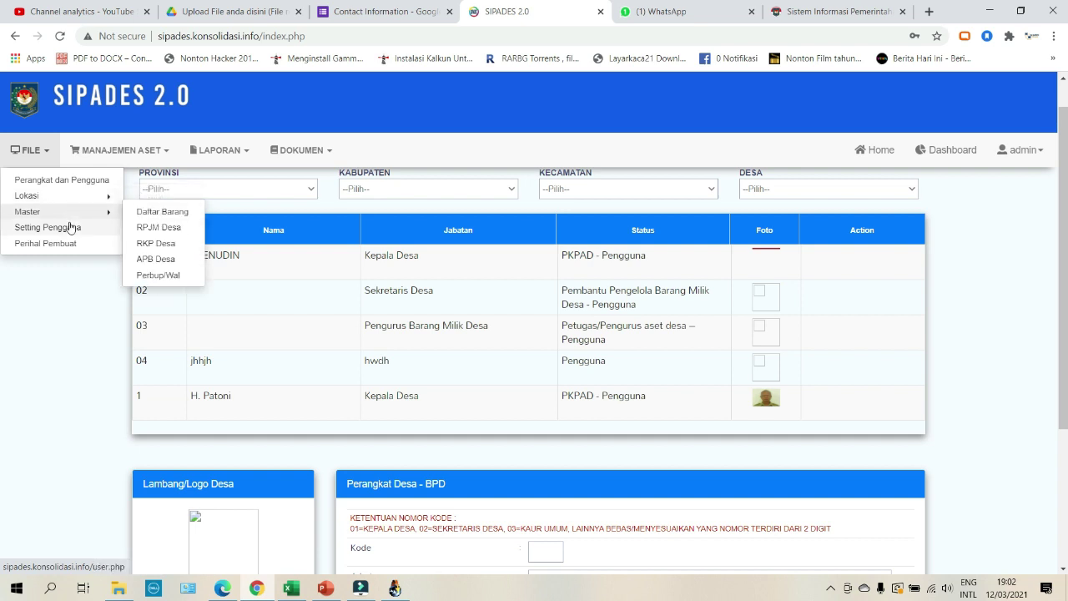
Open the Daftar Barang master list and look through its items and the search and filter sections below.
{"action": "mouse_move", "coordinate": [74, 219]}
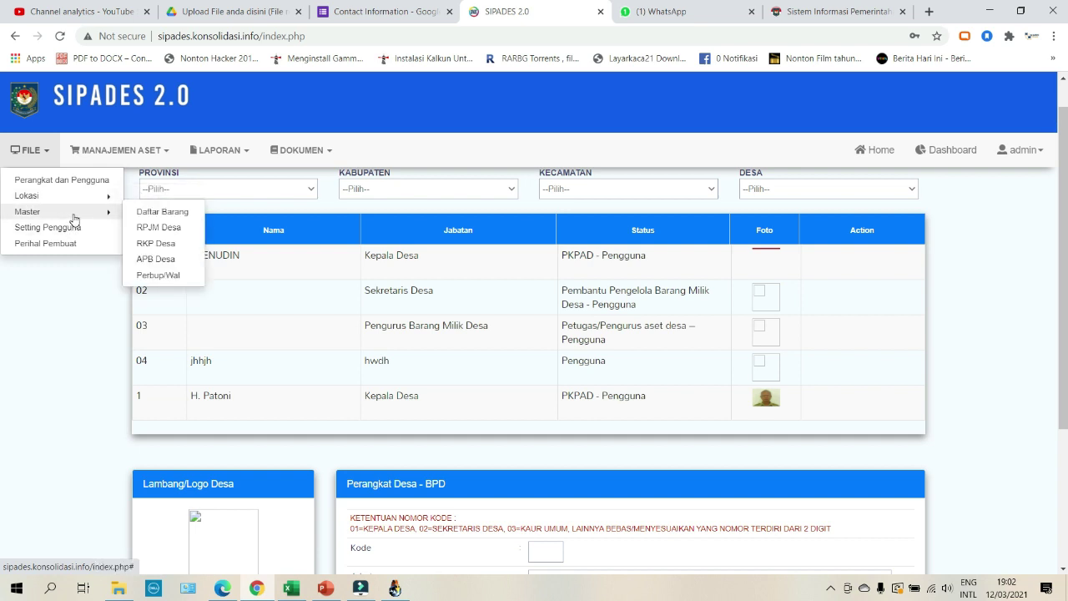
{"action": "left_click", "coordinate": [167, 213]}
{"action": "scroll", "coordinate": [562, 328], "scroll_direction": "down", "scroll_amount": 2}
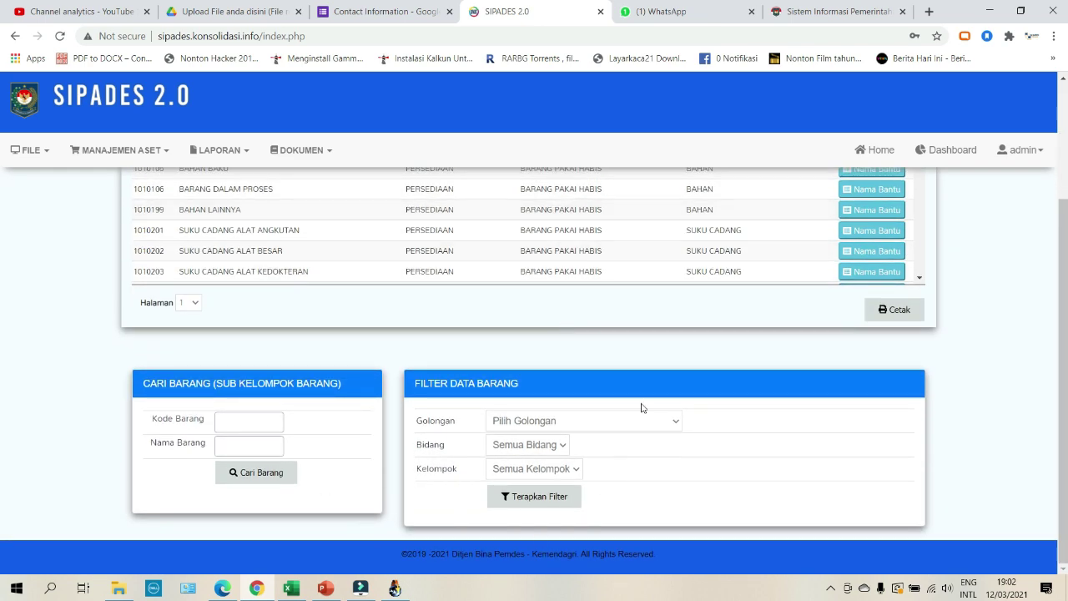
{"action": "scroll", "coordinate": [714, 417], "scroll_direction": "up", "scroll_amount": 2}
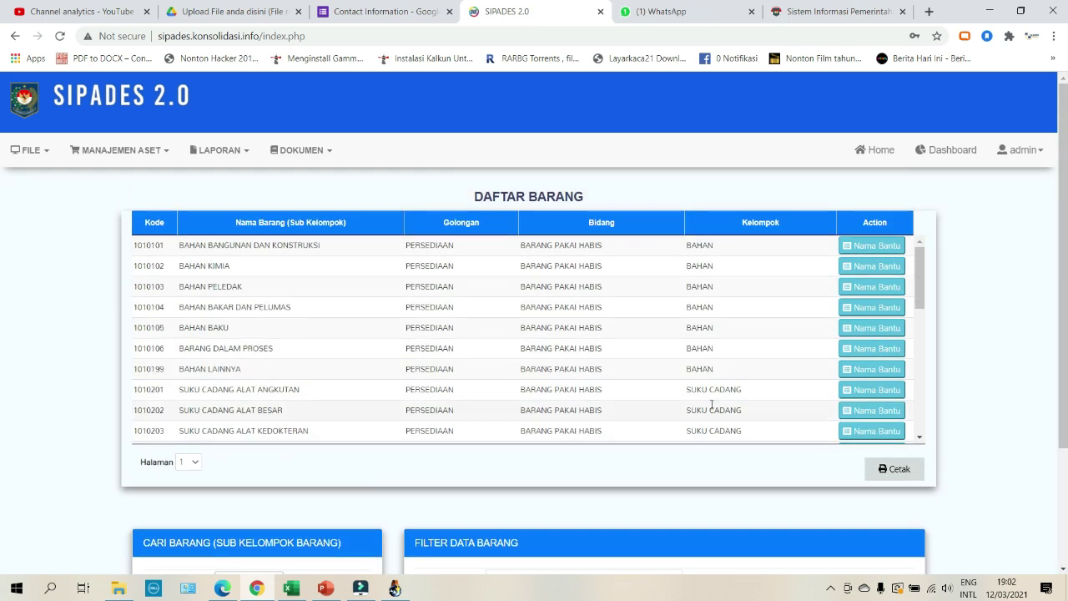
{"action": "scroll", "coordinate": [712, 405], "scroll_direction": "down", "scroll_amount": 5}
{"action": "scroll", "coordinate": [998, 419], "scroll_direction": "down", "scroll_amount": 2}
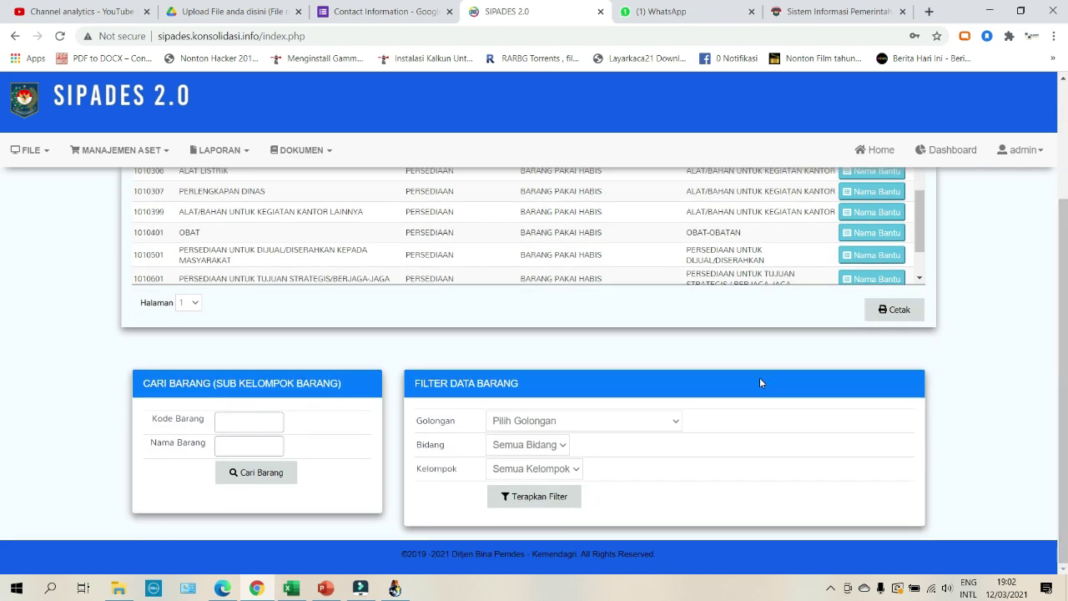
{"action": "scroll", "coordinate": [761, 382], "scroll_direction": "up", "scroll_amount": 1}
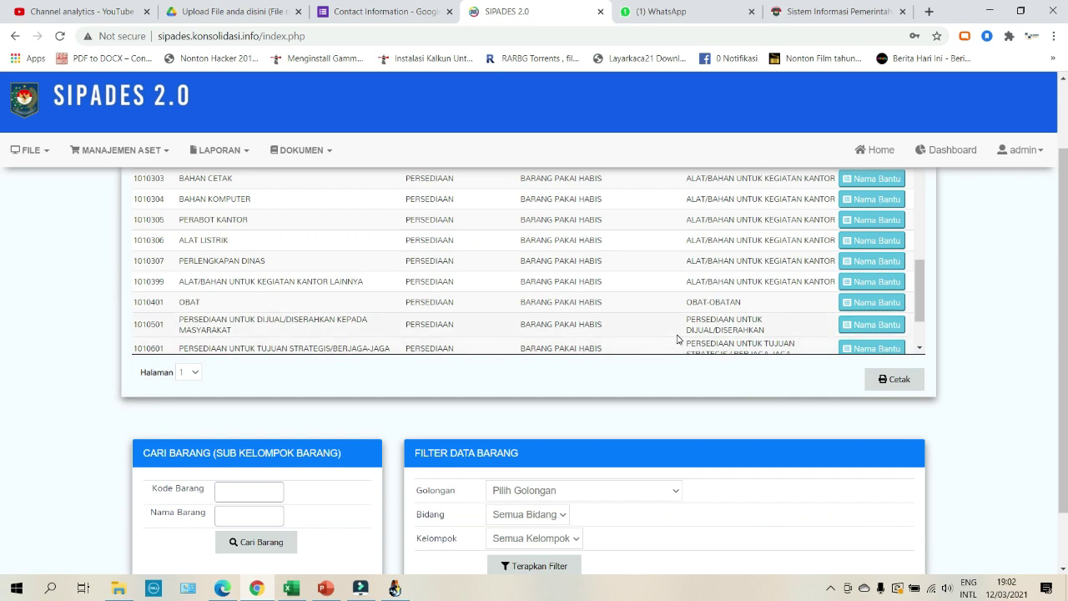
Filter the item list by Golongan 1 PERSEDIAAN, Bidang 101 BARANG PAKAI HABIS and Kelompok 10101 BAHAN.
{"action": "scroll", "coordinate": [676, 340], "scroll_direction": "down", "scroll_amount": 1}
{"action": "left_click", "coordinate": [641, 497]}
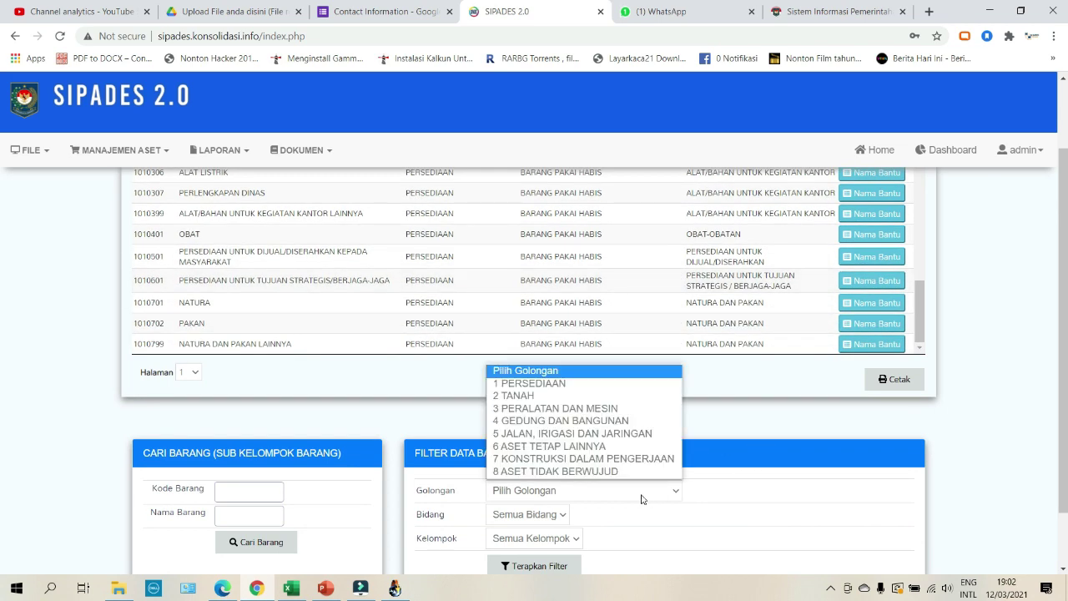
{"action": "left_click", "coordinate": [578, 385]}
{"action": "scroll", "coordinate": [687, 422], "scroll_direction": "down", "scroll_amount": 1}
{"action": "left_click", "coordinate": [618, 444]}
{"action": "left_click", "coordinate": [616, 444]}
{"action": "left_click", "coordinate": [617, 444]}
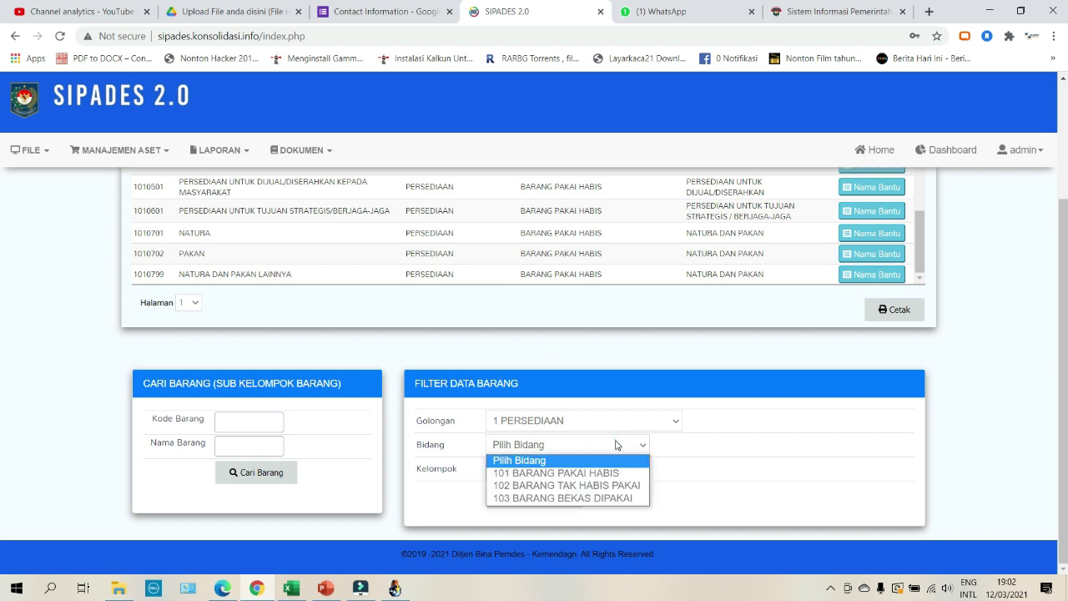
{"action": "left_click", "coordinate": [584, 473]}
{"action": "left_click", "coordinate": [568, 467]}
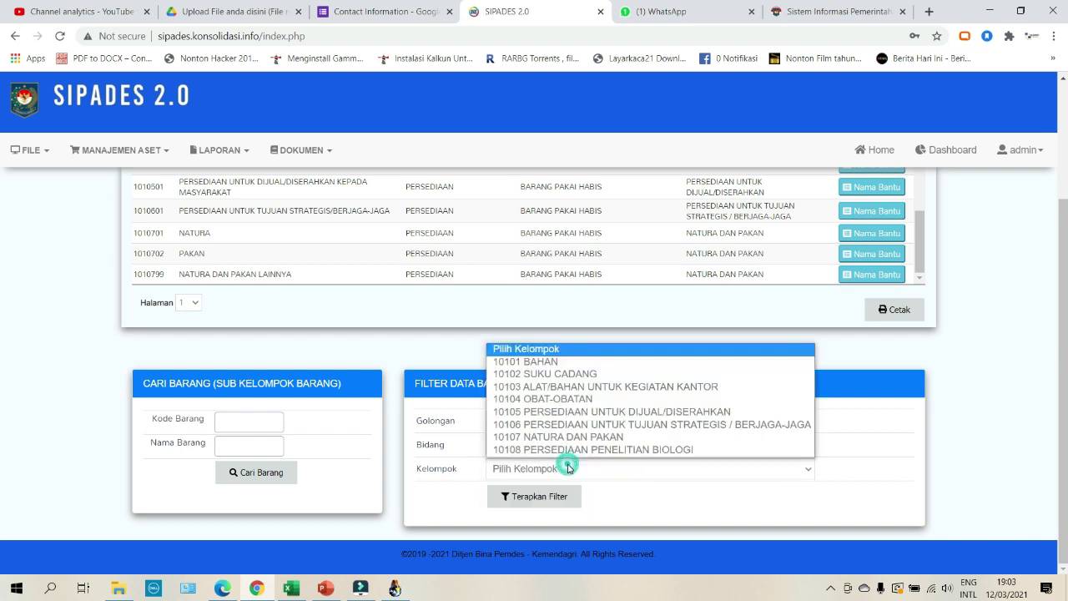
{"action": "left_click", "coordinate": [555, 363]}
{"action": "left_click", "coordinate": [557, 497]}
{"action": "scroll", "coordinate": [246, 340], "scroll_direction": "up", "scroll_amount": 3}
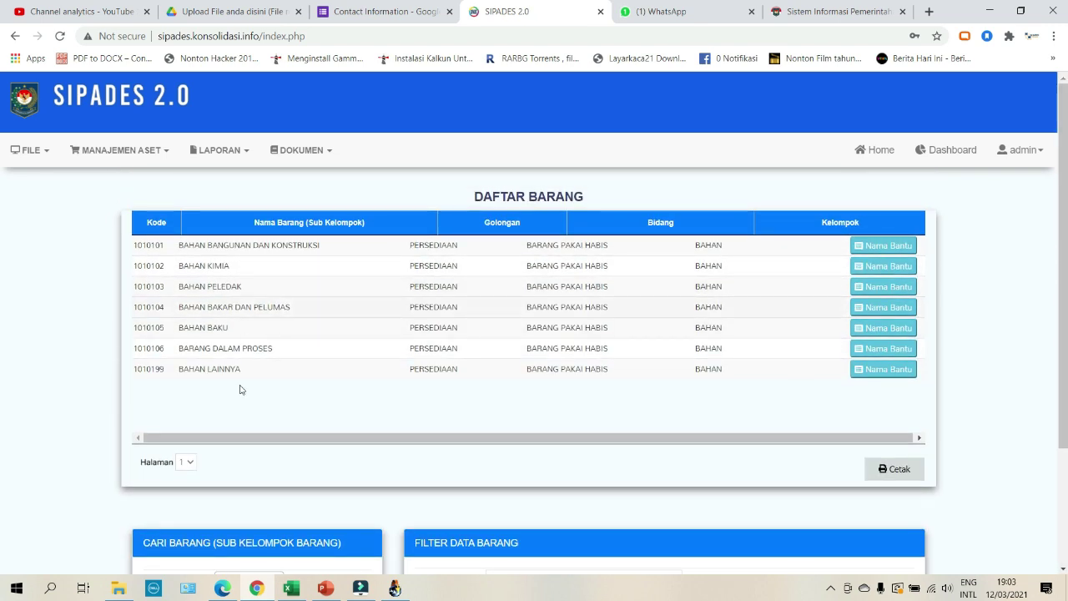
Check the item code and name search fields, and view the filtered list's printable report before closing it.
{"action": "scroll", "coordinate": [415, 504], "scroll_direction": "down", "scroll_amount": 1}
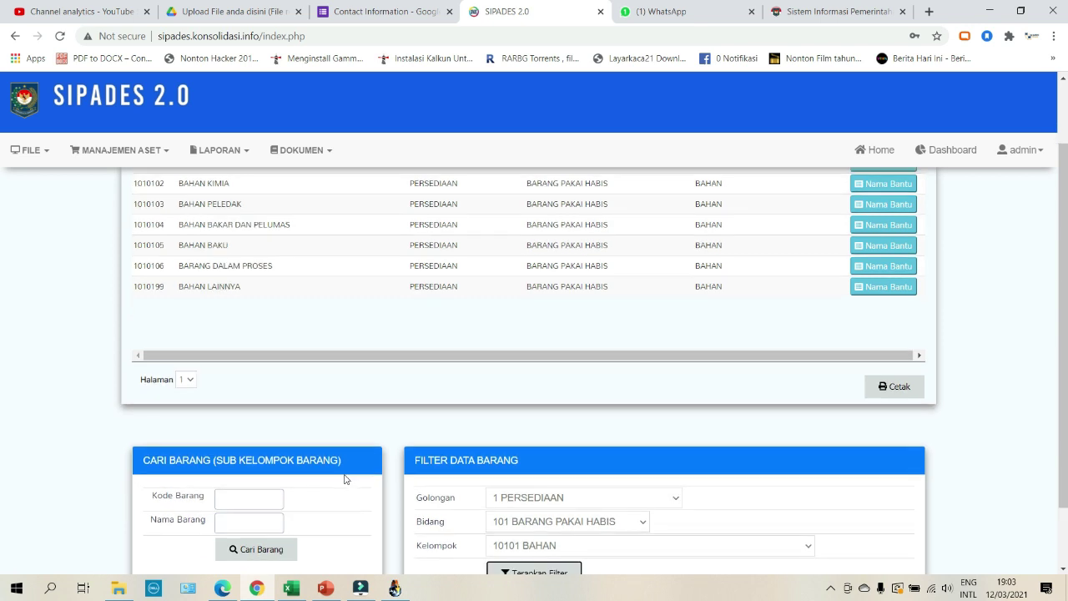
{"action": "scroll", "coordinate": [344, 478], "scroll_direction": "down", "scroll_amount": 1}
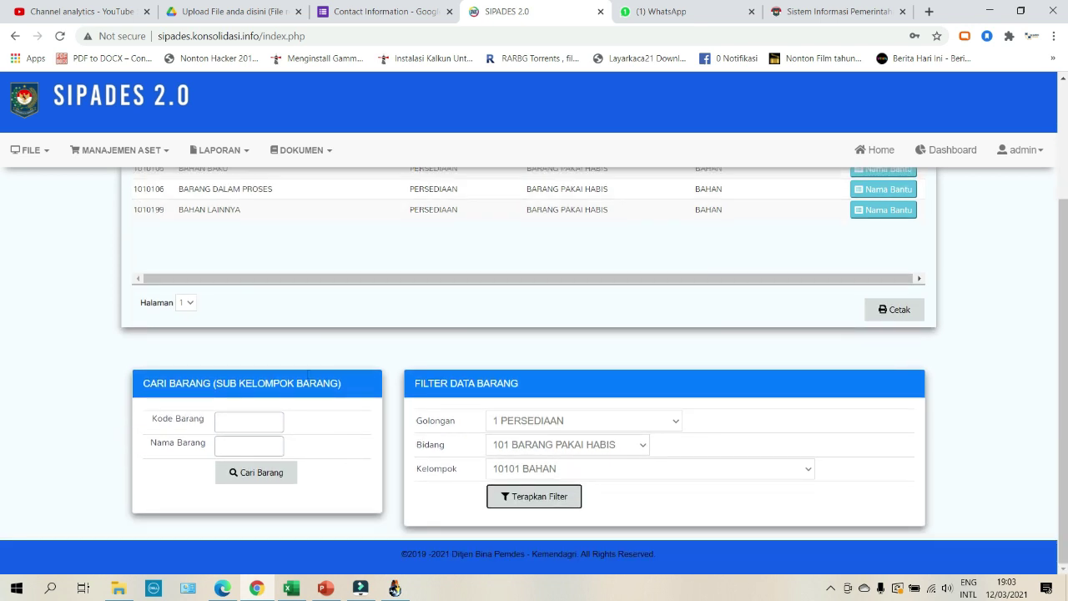
{"action": "left_click", "coordinate": [242, 423]}
{"action": "left_click", "coordinate": [253, 446]}
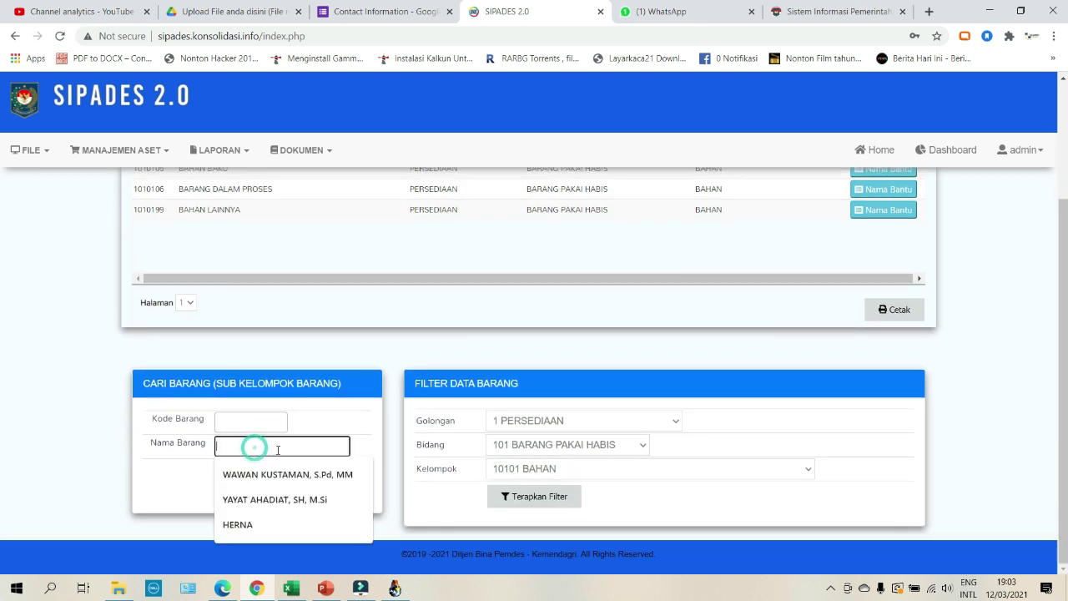
{"action": "left_click", "coordinate": [406, 358]}
{"action": "scroll", "coordinate": [680, 331], "scroll_direction": "up", "scroll_amount": 2}
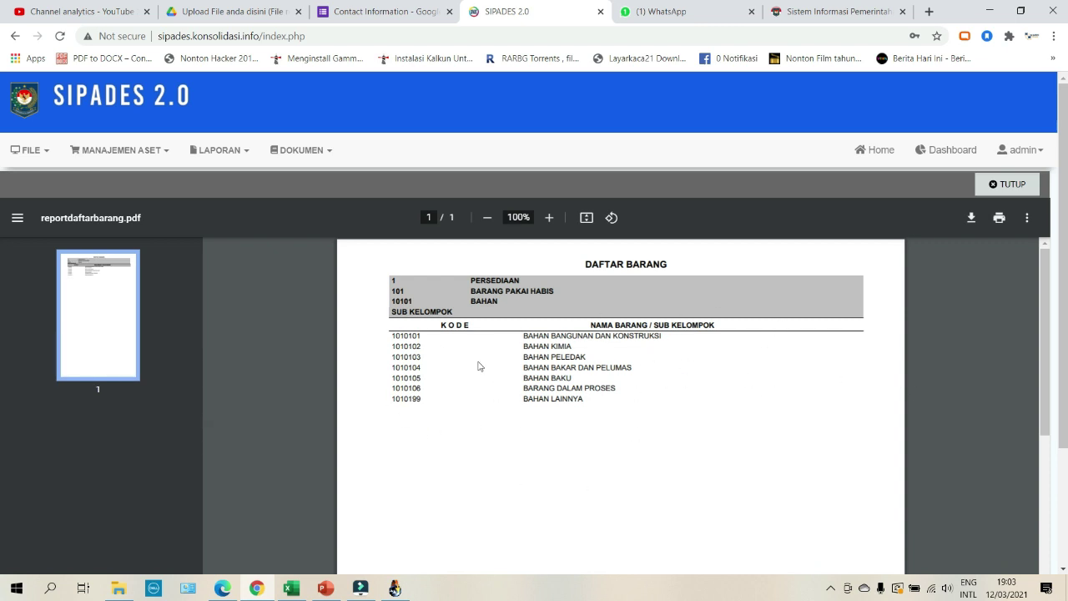
{"action": "left_click", "coordinate": [1004, 185]}
Open the master list of RPJM Desa village regulations.
{"action": "left_click", "coordinate": [38, 158]}
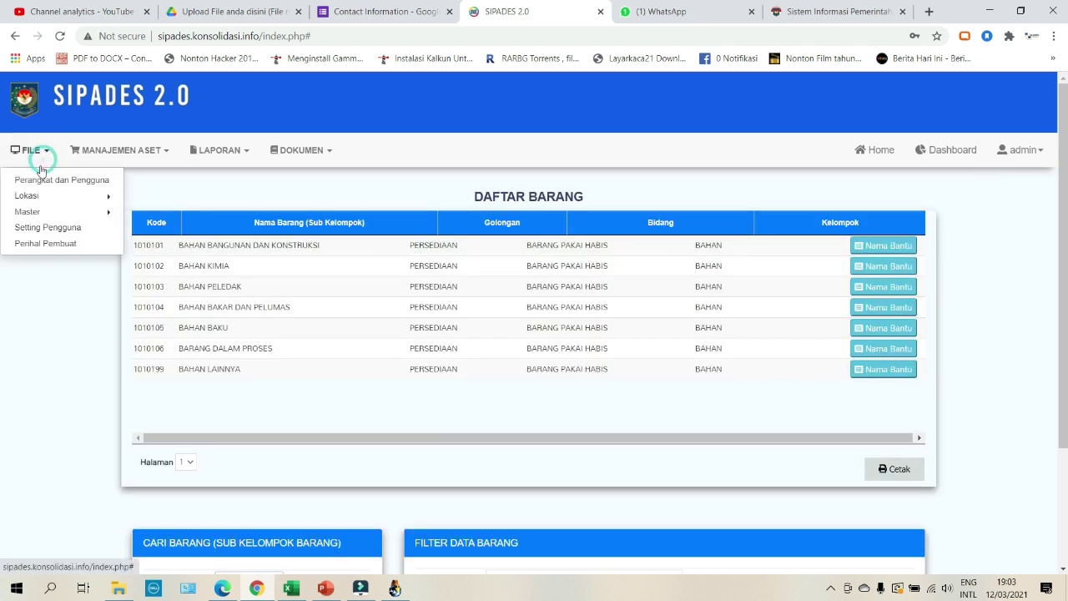
{"action": "left_click", "coordinate": [37, 157]}
{"action": "mouse_move", "coordinate": [38, 201]}
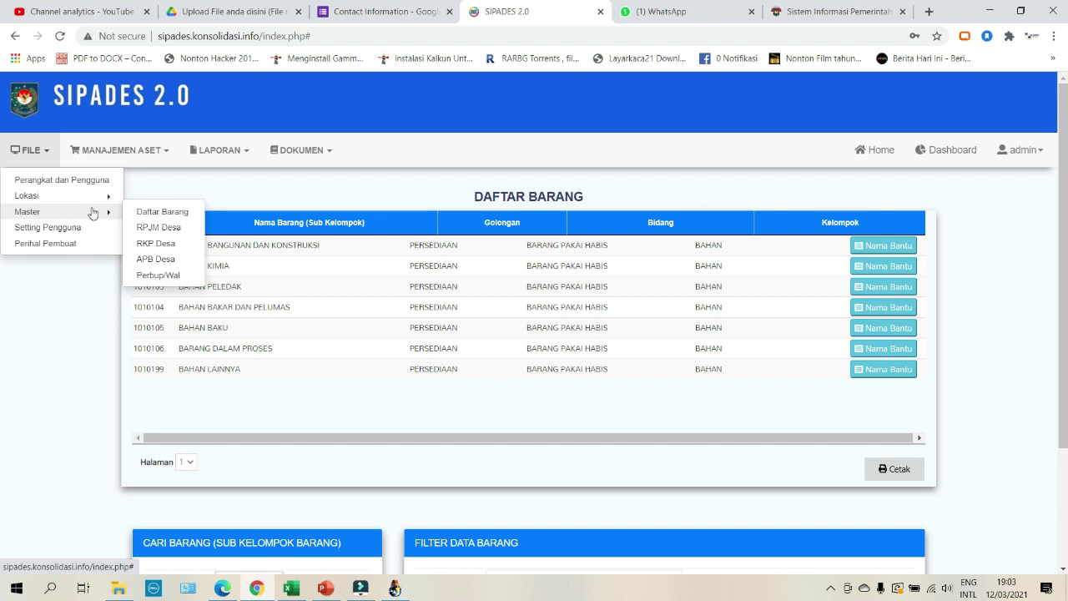
{"action": "left_click", "coordinate": [150, 232]}
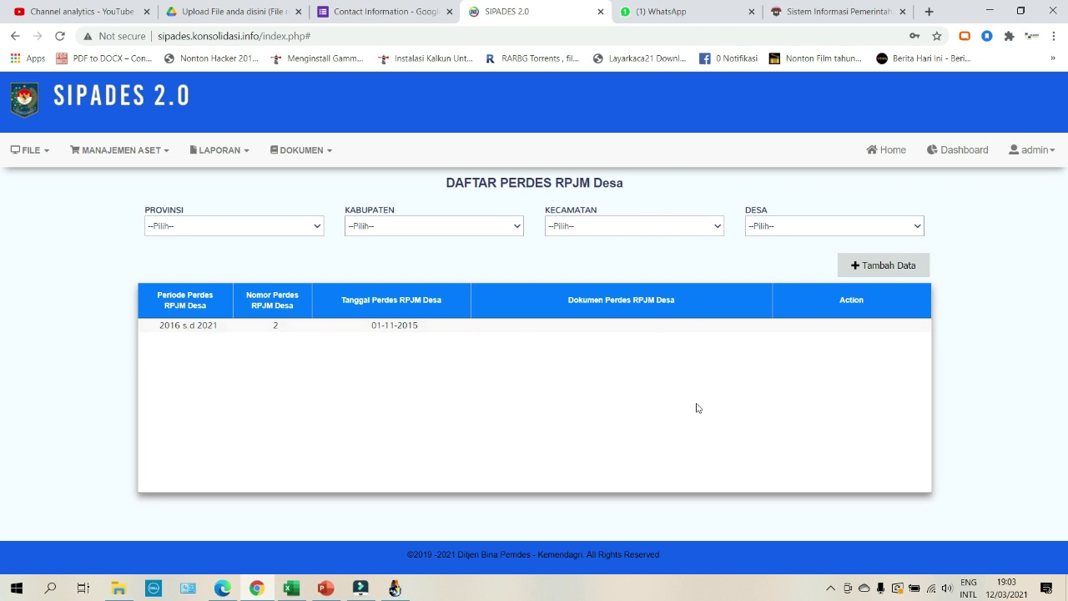
Try to add a new record to the RPJM Desa regulation list.
{"action": "left_click", "coordinate": [300, 150]}
{"action": "left_click", "coordinate": [104, 150]}
{"action": "left_click", "coordinate": [738, 394]}
{"action": "left_click", "coordinate": [883, 265]}
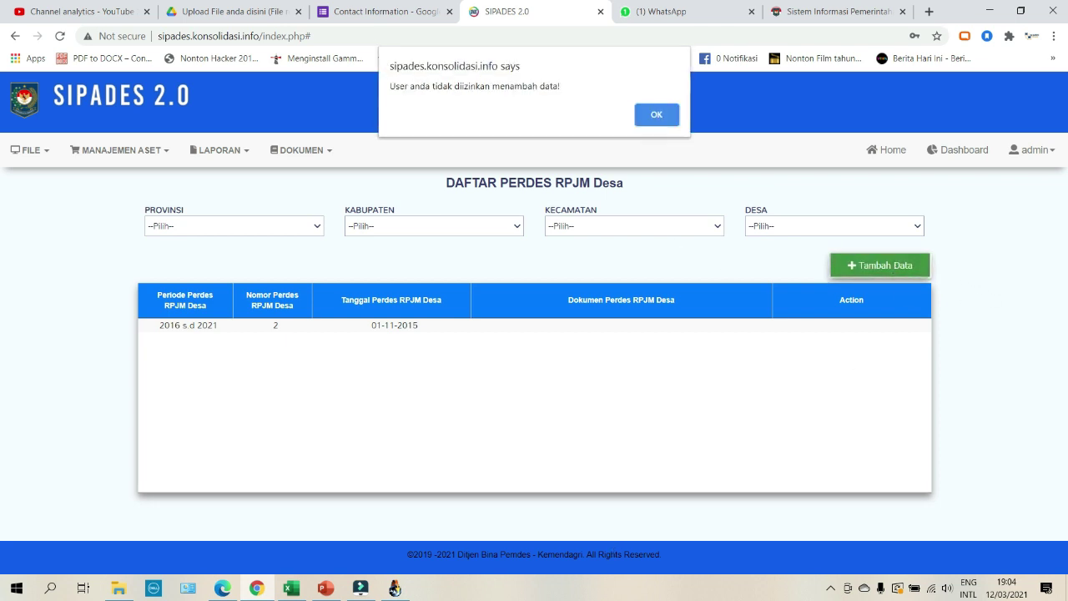
{"action": "left_click", "coordinate": [656, 116]}
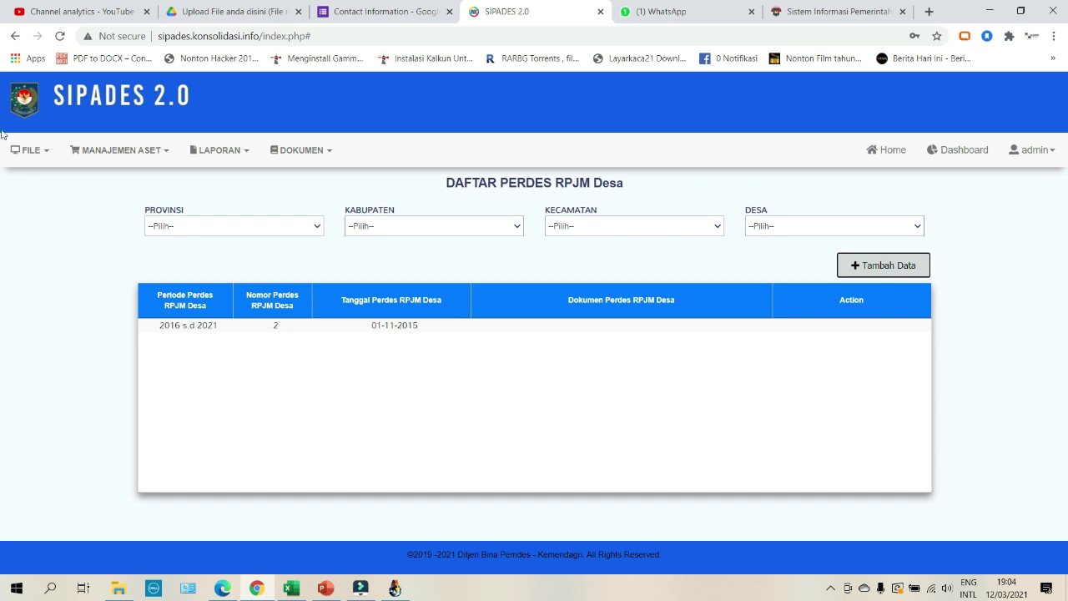
Open the RKP Desa regulation list and try to add a new record to it.
{"action": "left_click", "coordinate": [35, 155]}
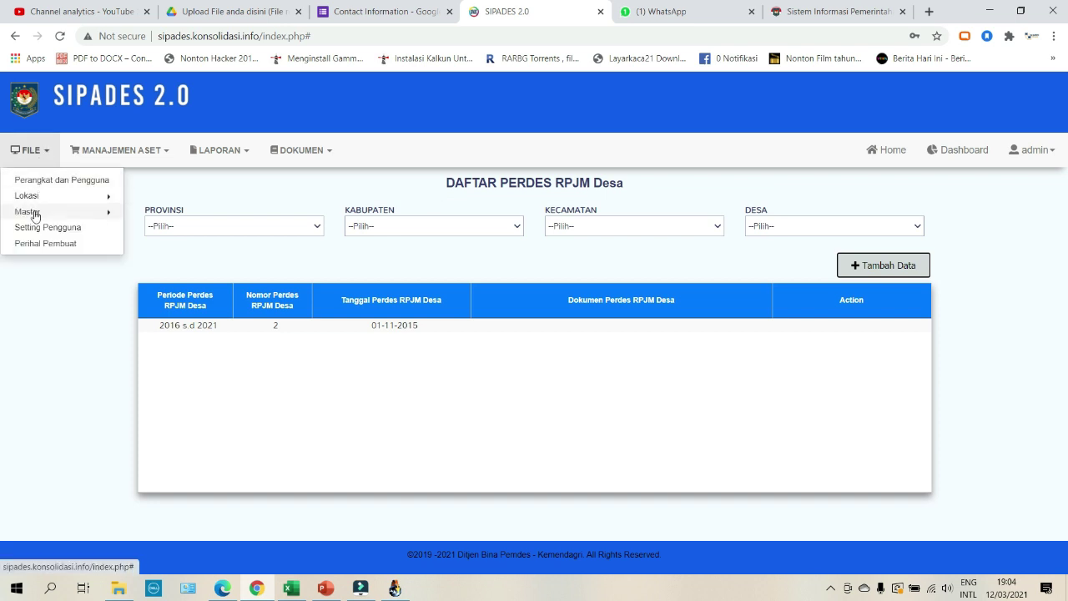
{"action": "mouse_move", "coordinate": [31, 211]}
{"action": "left_click", "coordinate": [156, 242]}
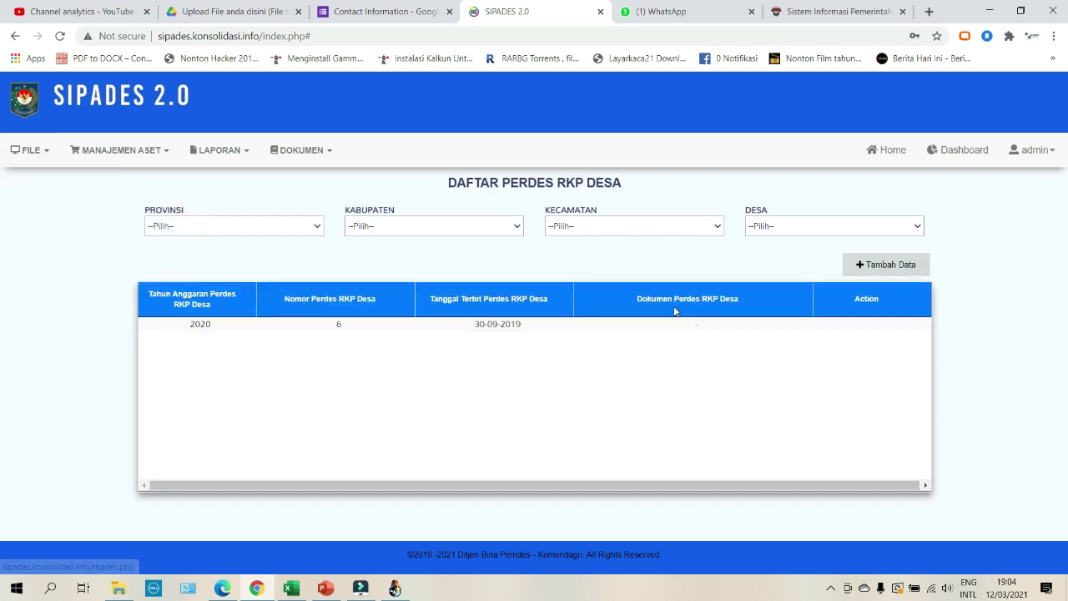
{"action": "left_click", "coordinate": [906, 265]}
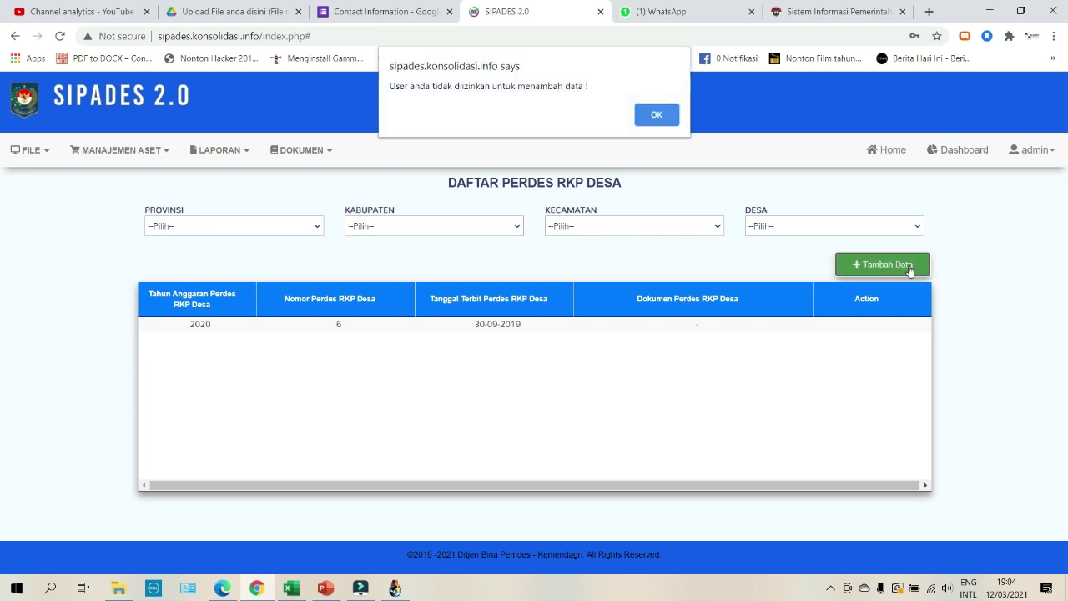
{"action": "left_click", "coordinate": [668, 122]}
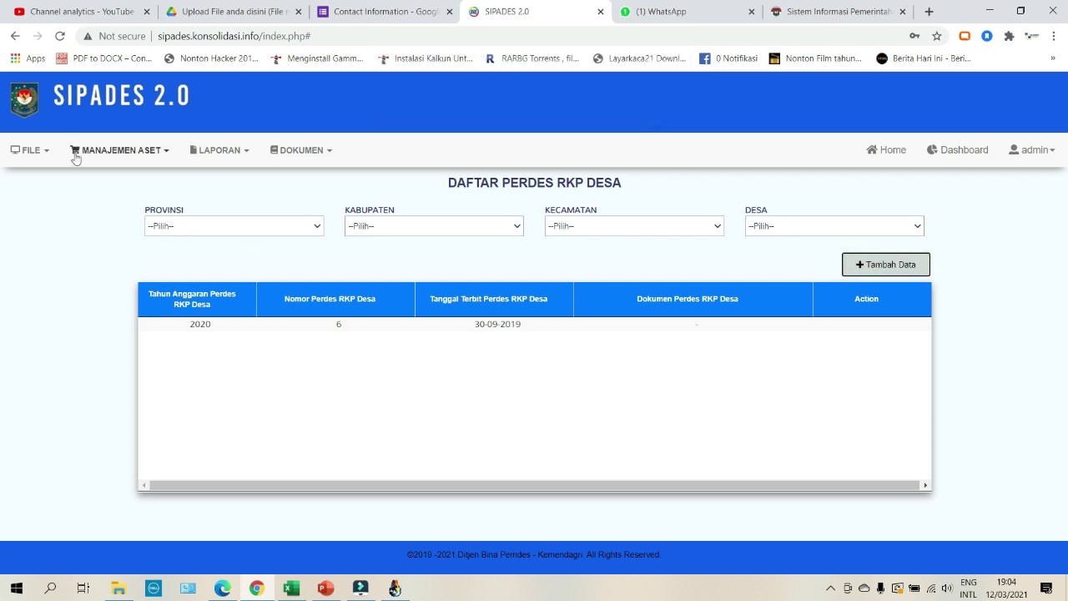
Open the master list of APB Desa village regulations.
{"action": "left_click", "coordinate": [43, 150]}
{"action": "mouse_move", "coordinate": [74, 213]}
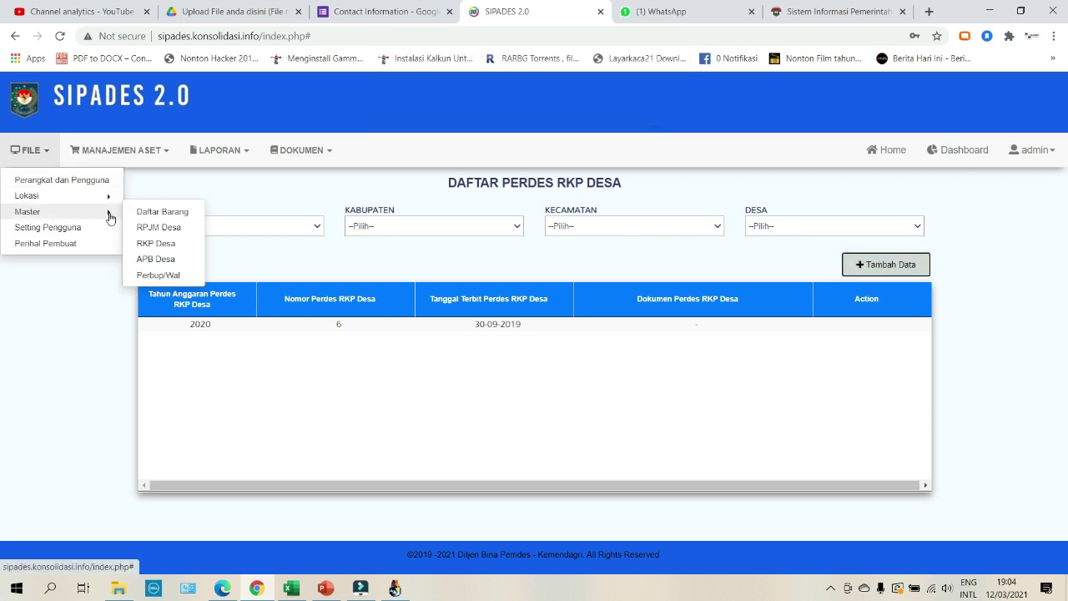
{"action": "left_click", "coordinate": [166, 259]}
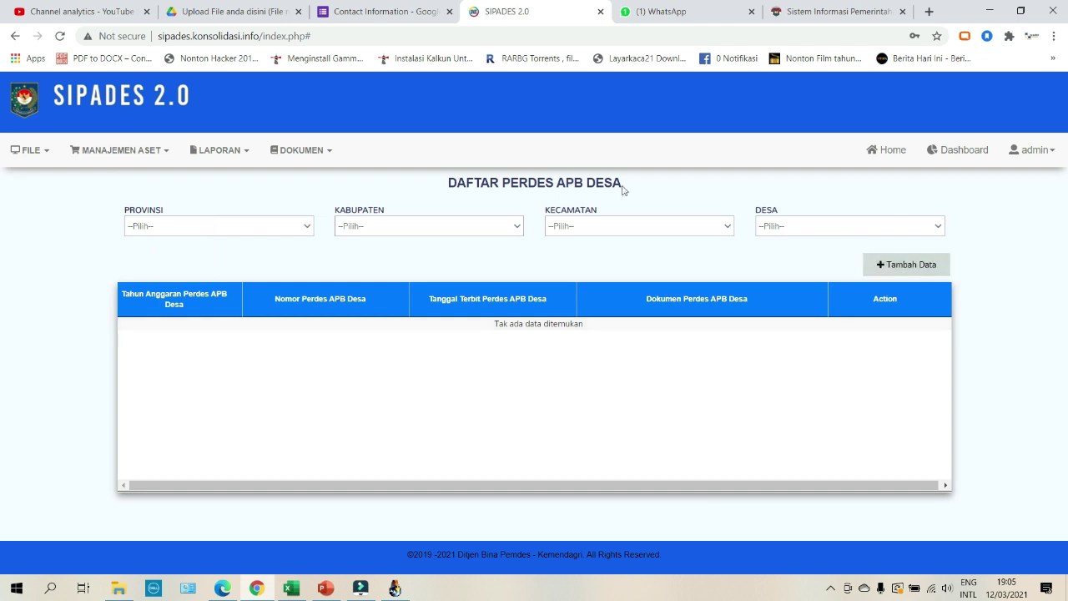
Open the Setting Pengguna page with the list of user accounts.
{"action": "left_click", "coordinate": [35, 147]}
{"action": "left_click", "coordinate": [35, 147]}
{"action": "double_click", "coordinate": [38, 148]}
{"action": "left_click", "coordinate": [47, 164]}
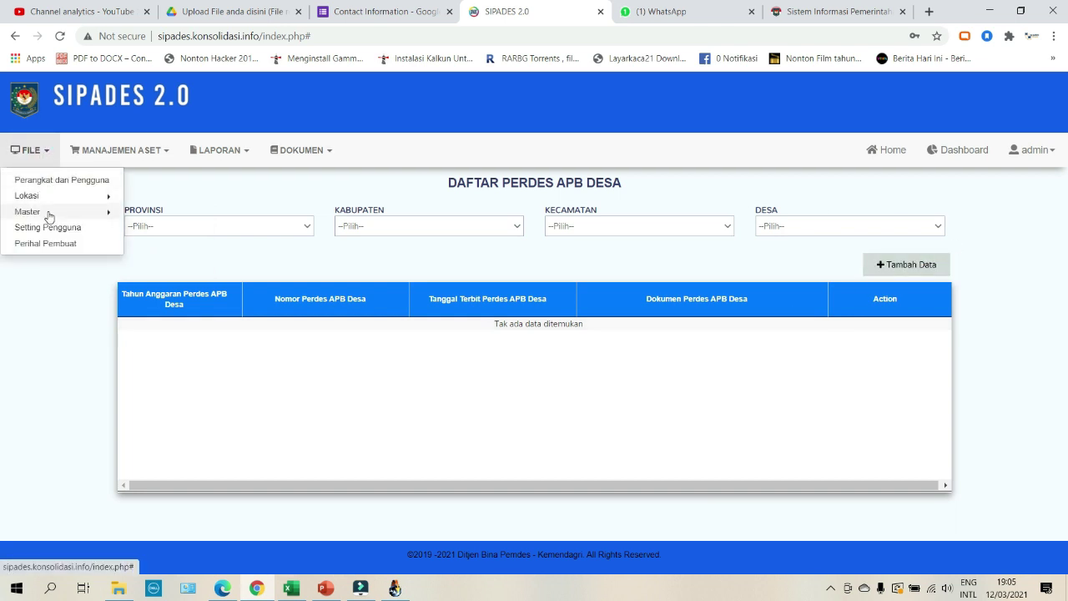
{"action": "mouse_move", "coordinate": [109, 212]}
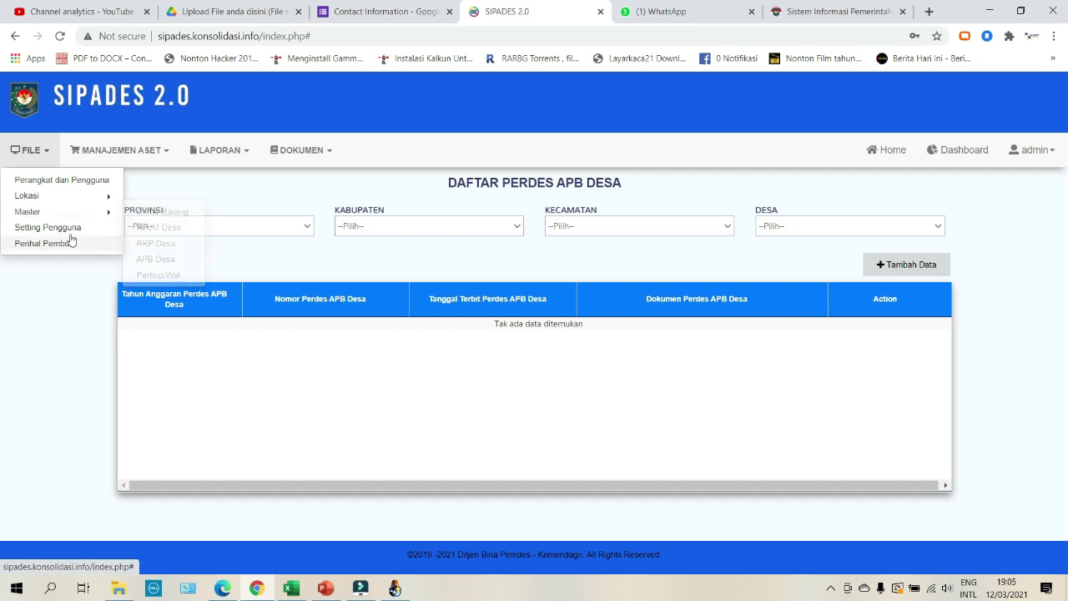
{"action": "left_click", "coordinate": [71, 227]}
Leave the user list and return to the home page.
{"action": "left_click", "coordinate": [65, 161]}
{"action": "left_click", "coordinate": [66, 161]}
{"action": "left_click", "coordinate": [32, 150]}
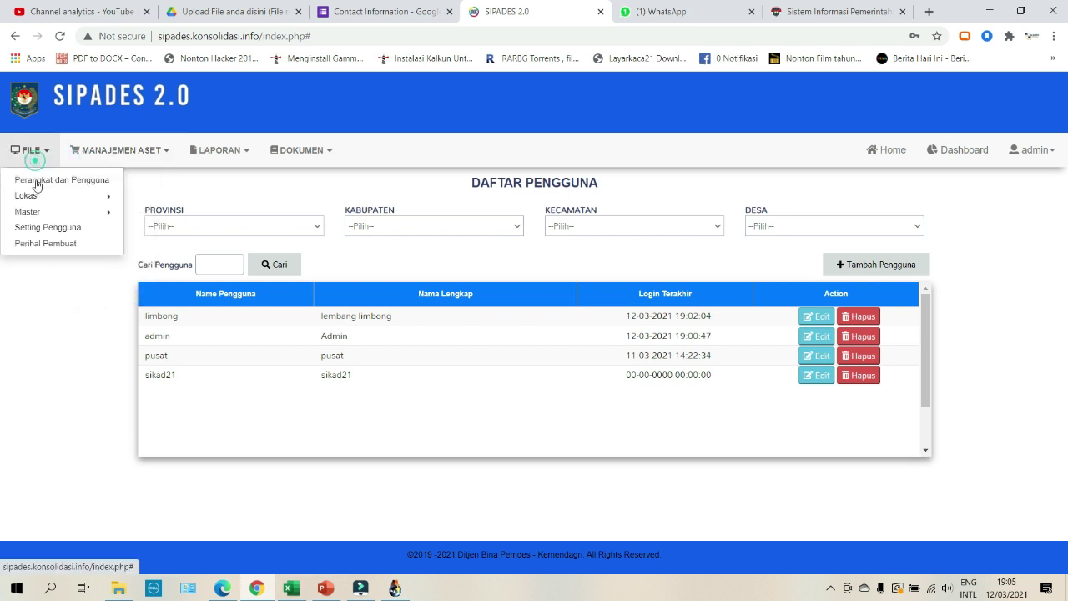
{"action": "left_click", "coordinate": [59, 280]}
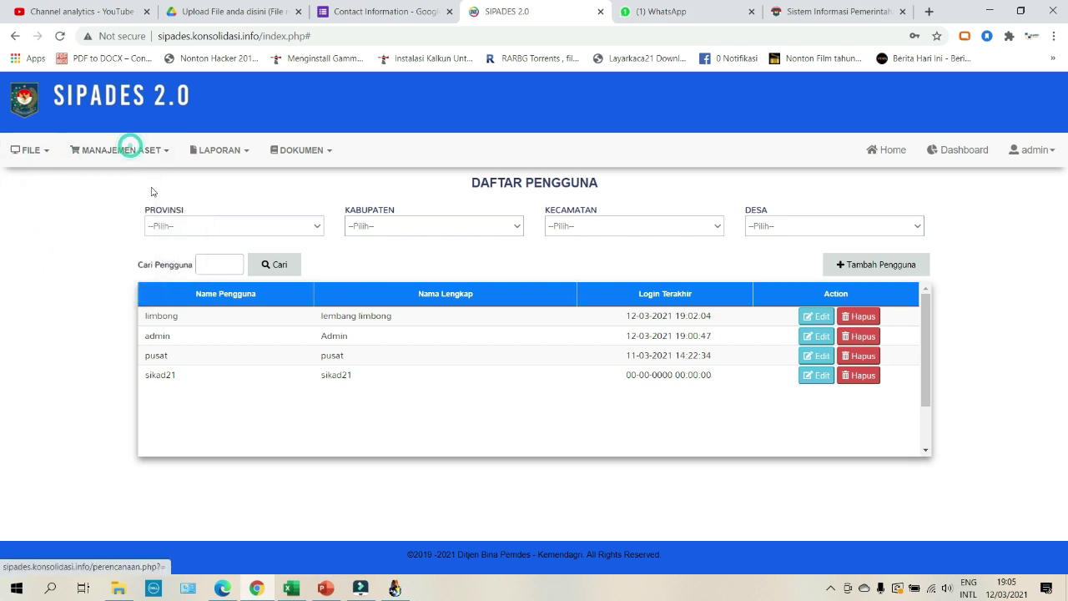
{"action": "left_click", "coordinate": [43, 158]}
{"action": "mouse_move", "coordinate": [109, 195]}
{"action": "left_click", "coordinate": [136, 207]}
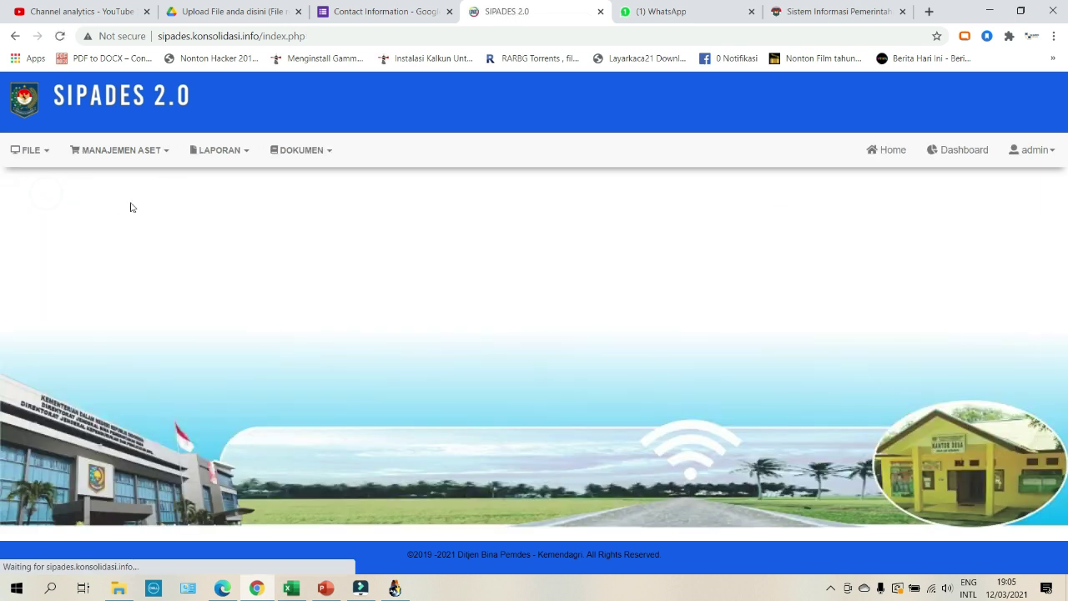
View the Perihal Pembuat licence information, highlight its copyright line and close the notice.
{"action": "double_click", "coordinate": [47, 147]}
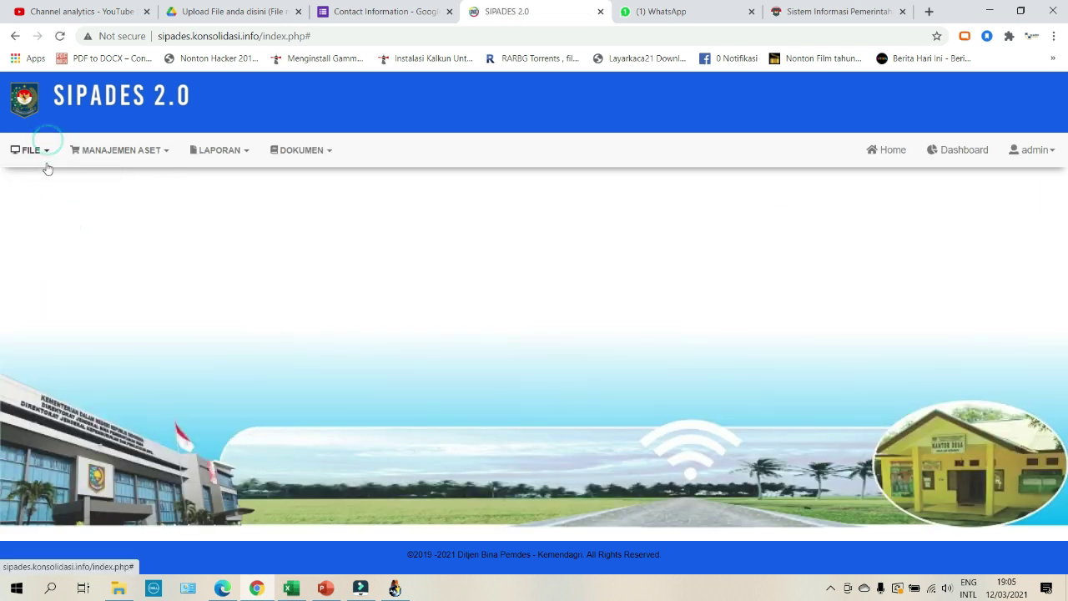
{"action": "left_click", "coordinate": [45, 163]}
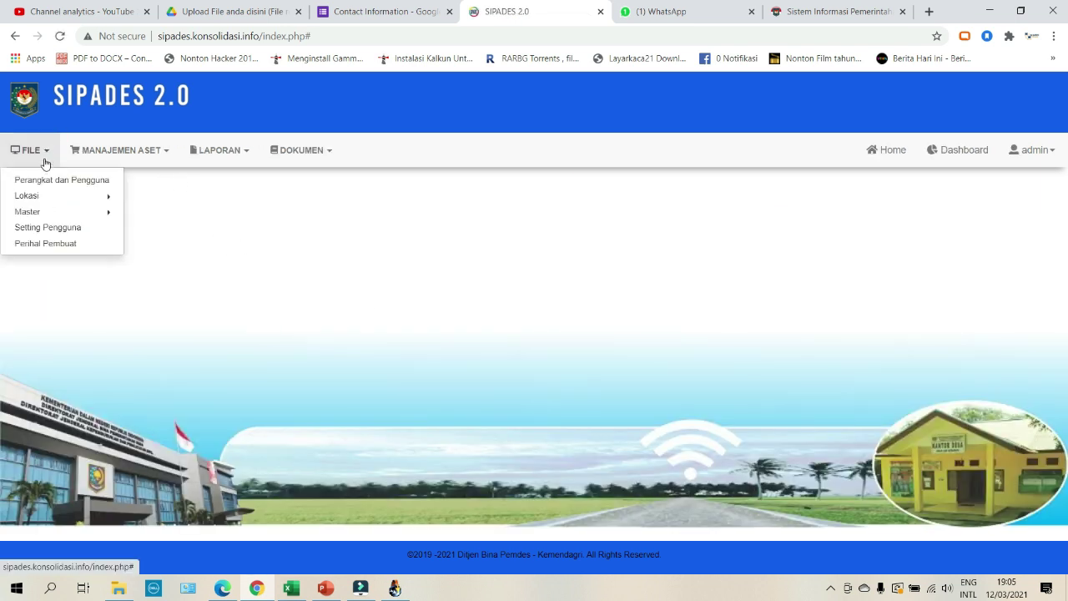
{"action": "left_click", "coordinate": [36, 245]}
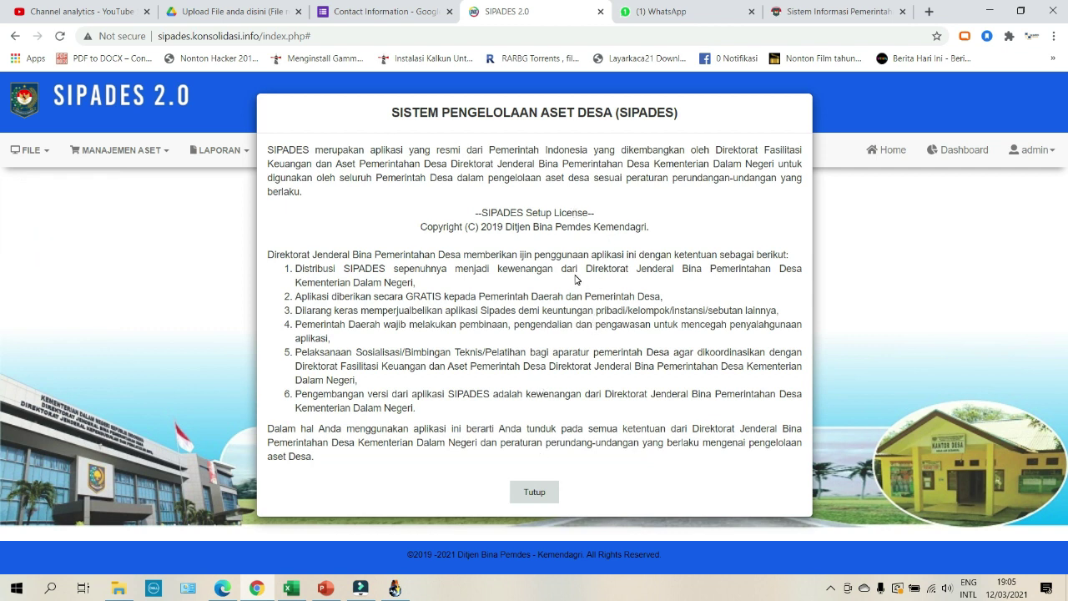
{"action": "left_click_drag", "start_coordinate": [485, 228], "coordinate": [679, 235]}
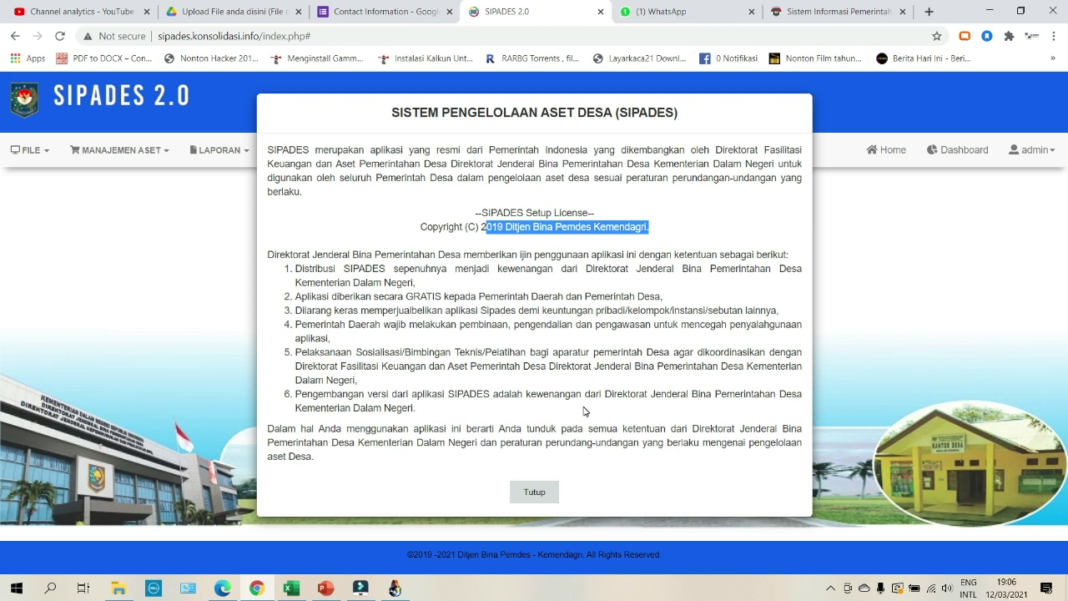
{"action": "left_click", "coordinate": [534, 492]}
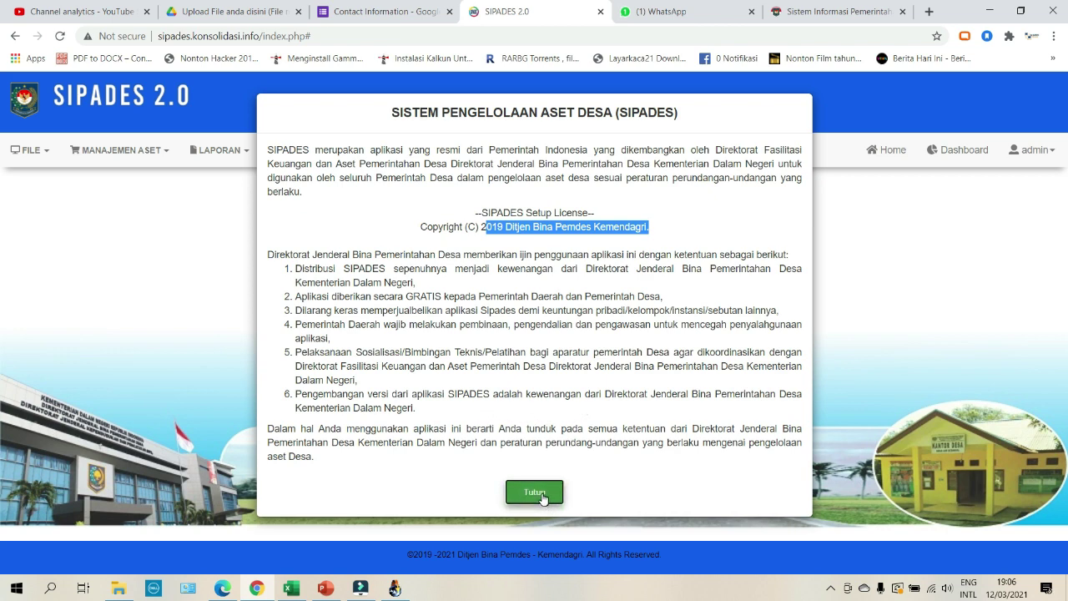
Open the Perencanaan page for village asset planning data.
{"action": "left_click", "coordinate": [40, 148]}
{"action": "left_click", "coordinate": [112, 156]}
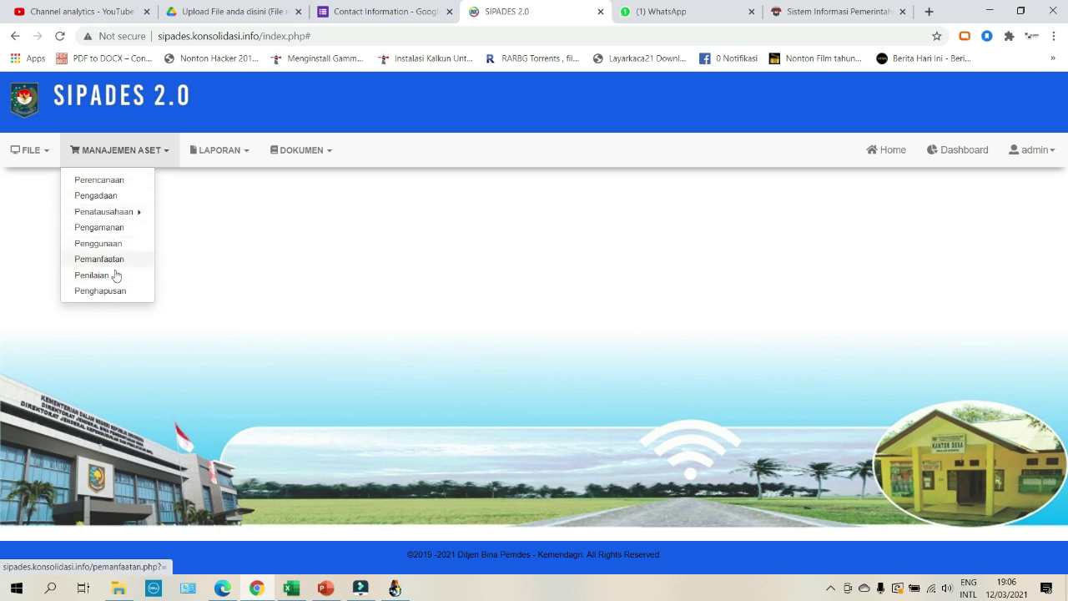
{"action": "left_click", "coordinate": [104, 180]}
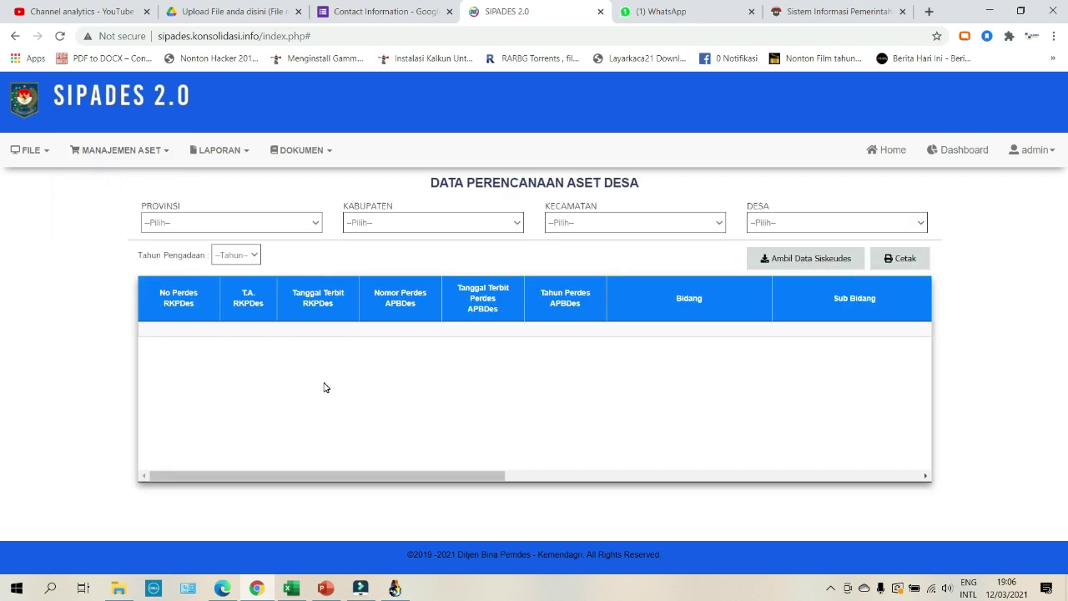
Filter the asset planning data to province Jawa Barat, kabupaten Bandung Barat, kecamatan Parongpong and desa Ciwaruga.
{"action": "left_click", "coordinate": [229, 227]}
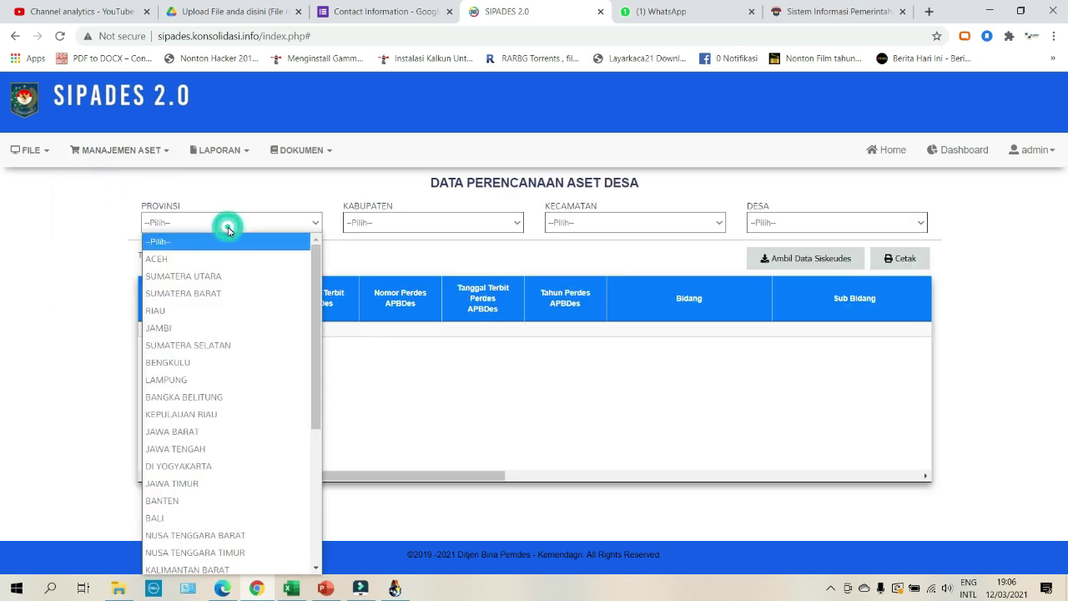
{"action": "left_click", "coordinate": [176, 434]}
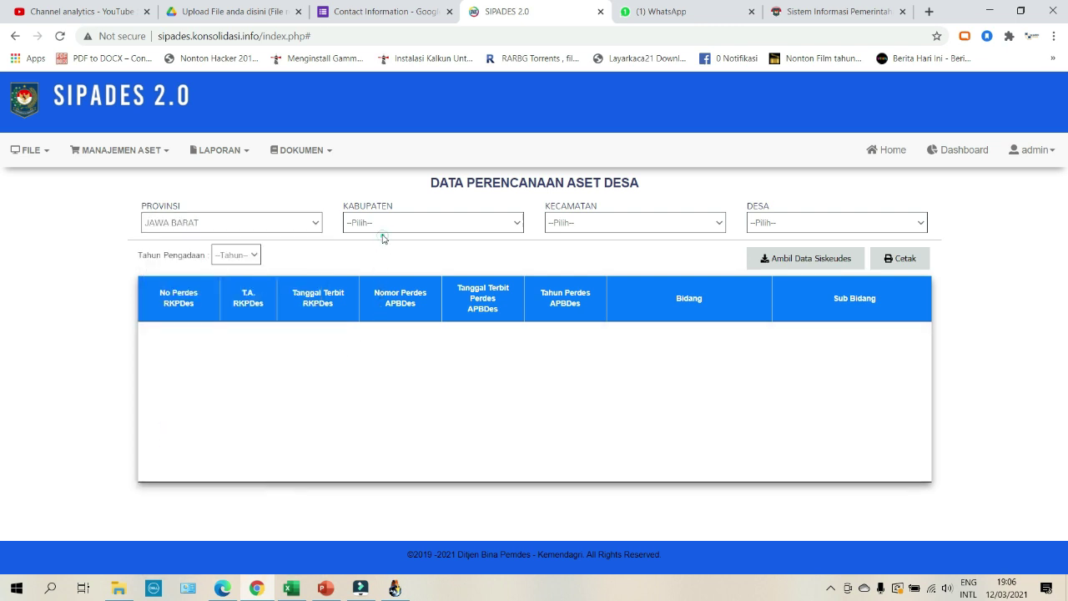
{"action": "left_click", "coordinate": [383, 223]}
{"action": "left_click", "coordinate": [439, 527]}
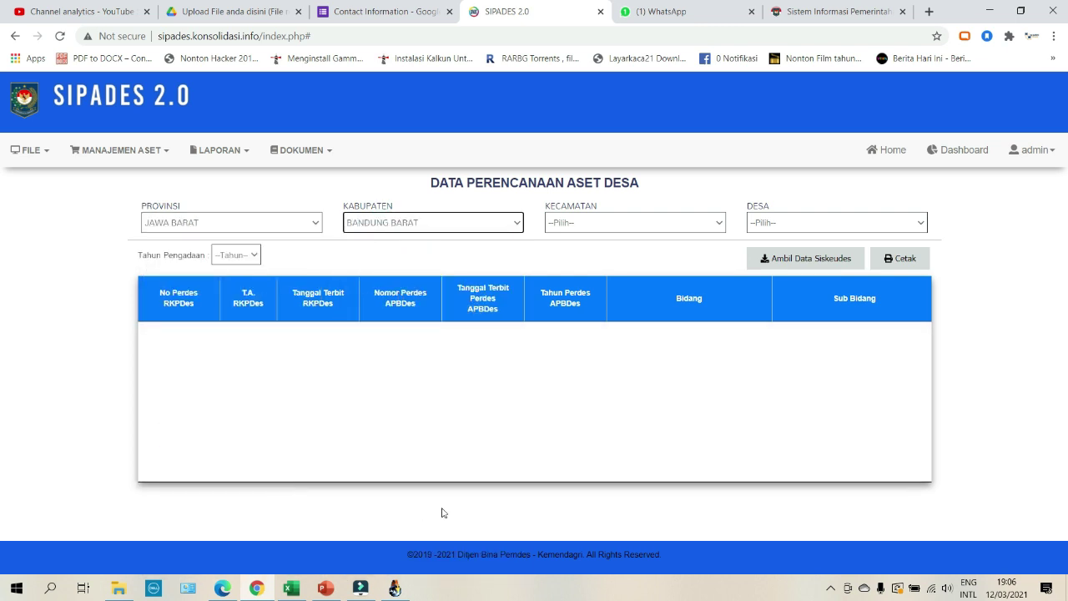
{"action": "left_click", "coordinate": [676, 220]}
{"action": "left_click", "coordinate": [613, 275]}
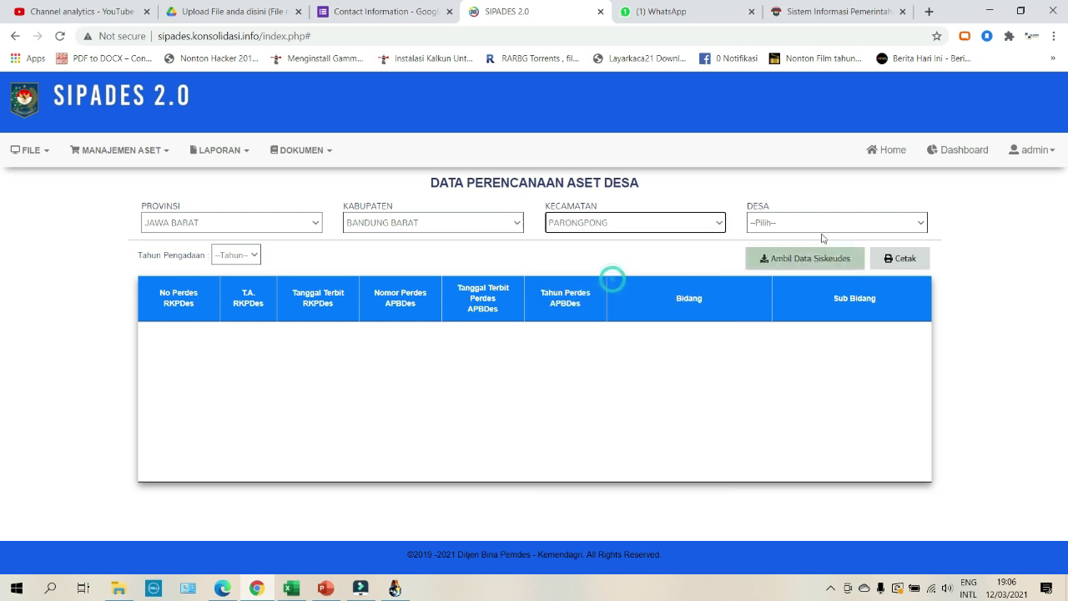
{"action": "left_click", "coordinate": [832, 221]}
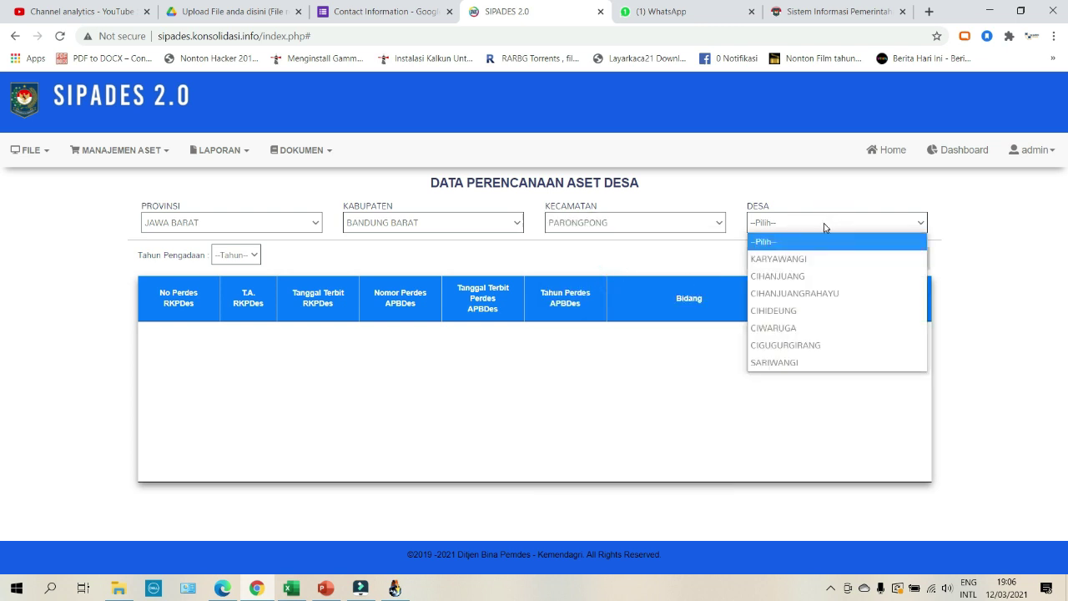
{"action": "left_click", "coordinate": [798, 327]}
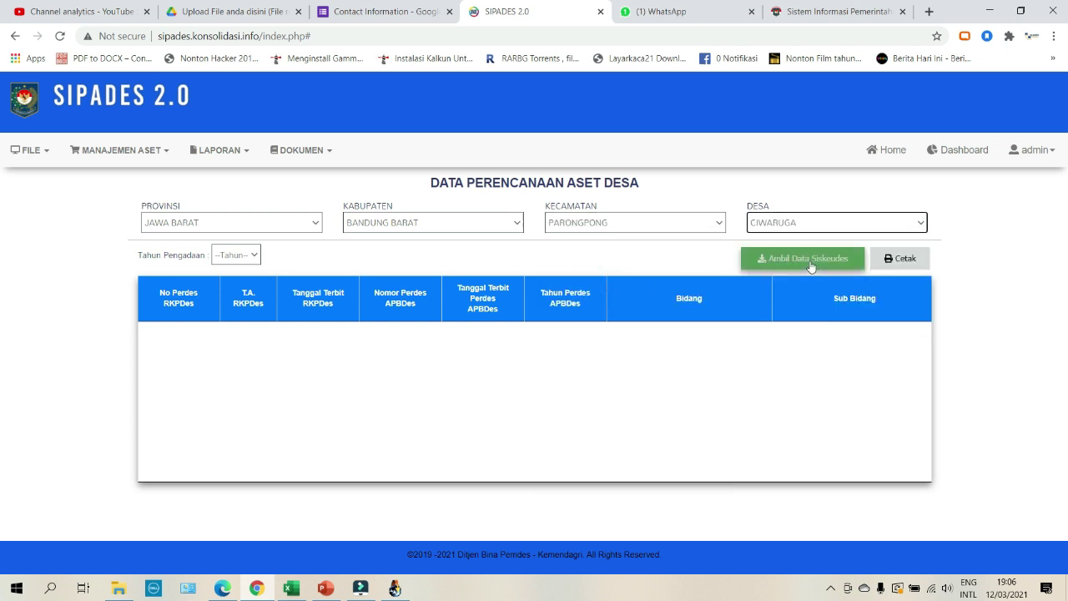
Check the Tahun Pengadaan choices, and preview the printable asset planning report for Desa Ciwaruga and close it.
{"action": "left_click", "coordinate": [227, 256]}
{"action": "left_click", "coordinate": [322, 251]}
{"action": "left_click", "coordinate": [242, 252]}
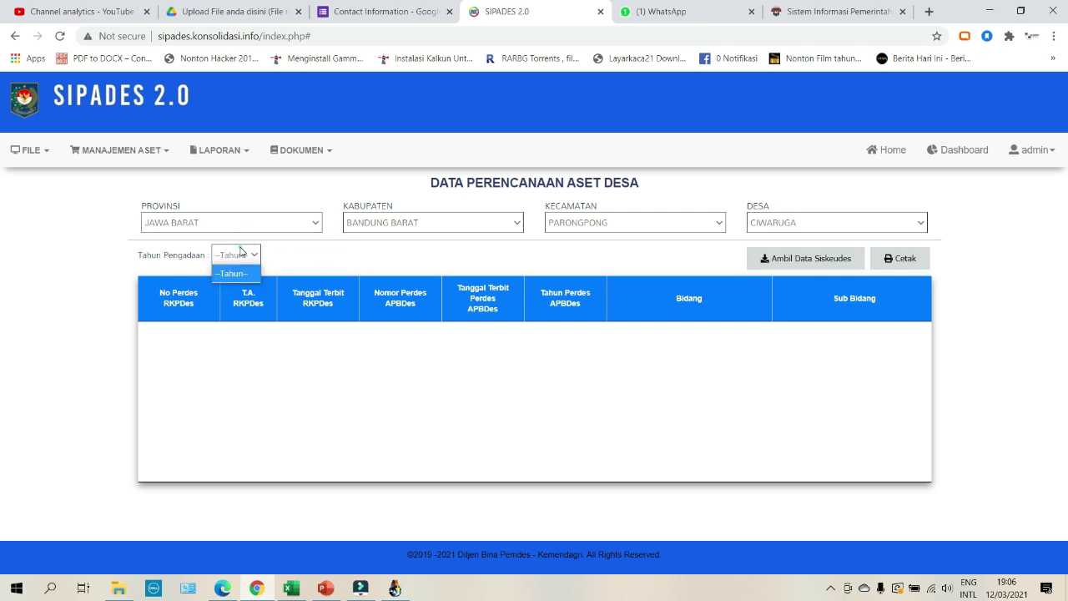
{"action": "left_click", "coordinate": [572, 256]}
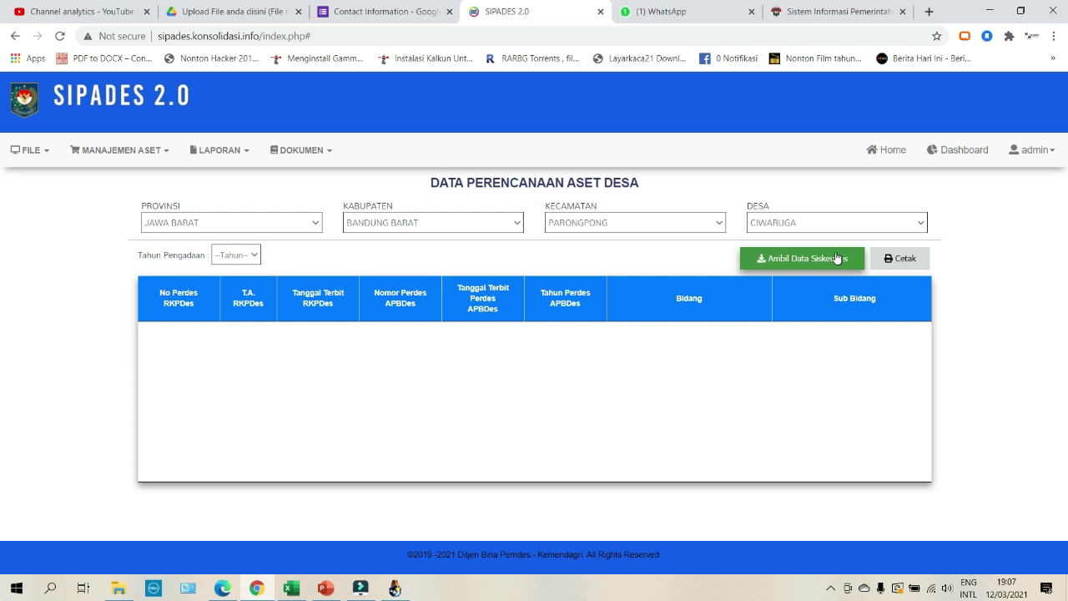
{"action": "left_click", "coordinate": [896, 258]}
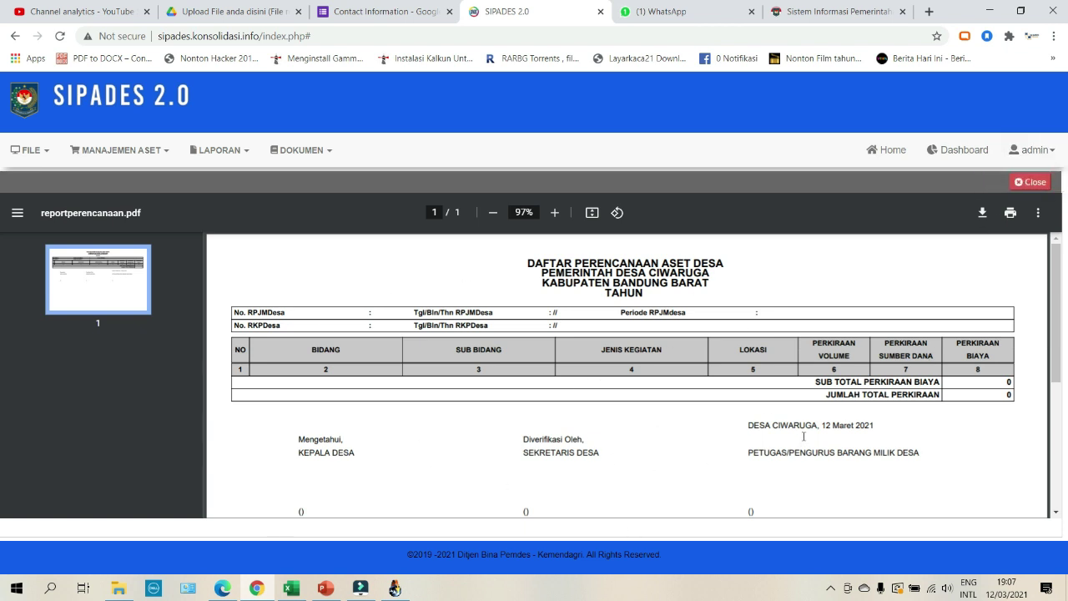
{"action": "left_click", "coordinate": [1032, 182]}
Open the Pengadaan page for village asset procurement data.
{"action": "left_click", "coordinate": [134, 152]}
{"action": "left_click", "coordinate": [135, 153]}
{"action": "left_click", "coordinate": [135, 154]}
{"action": "left_click", "coordinate": [118, 201]}
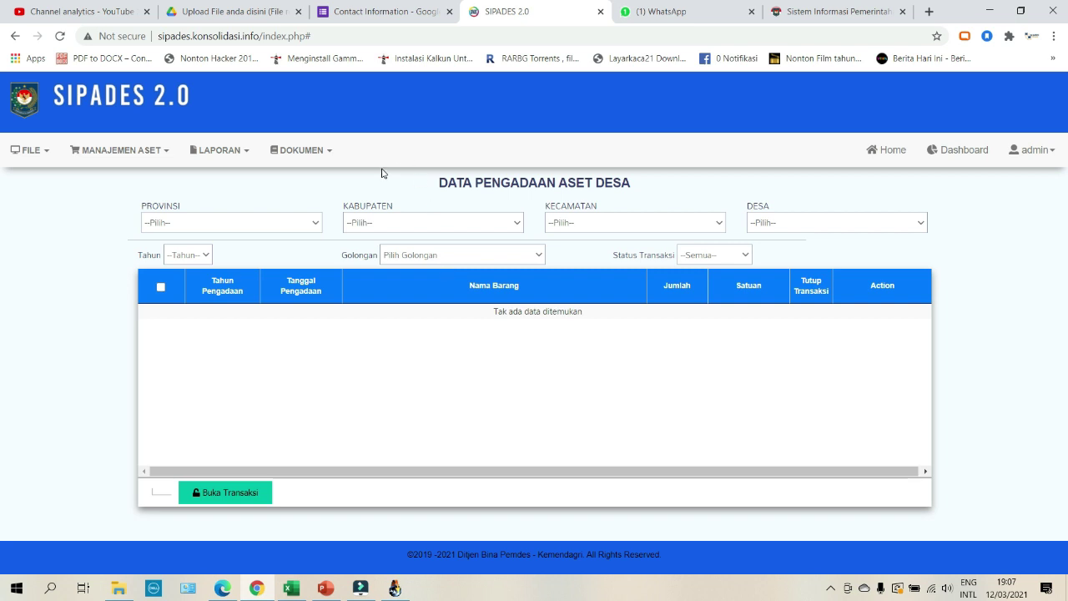
Look over the Penatausahaan functions and open the Pengamanan page for village asset security data.
{"action": "left_click", "coordinate": [148, 151]}
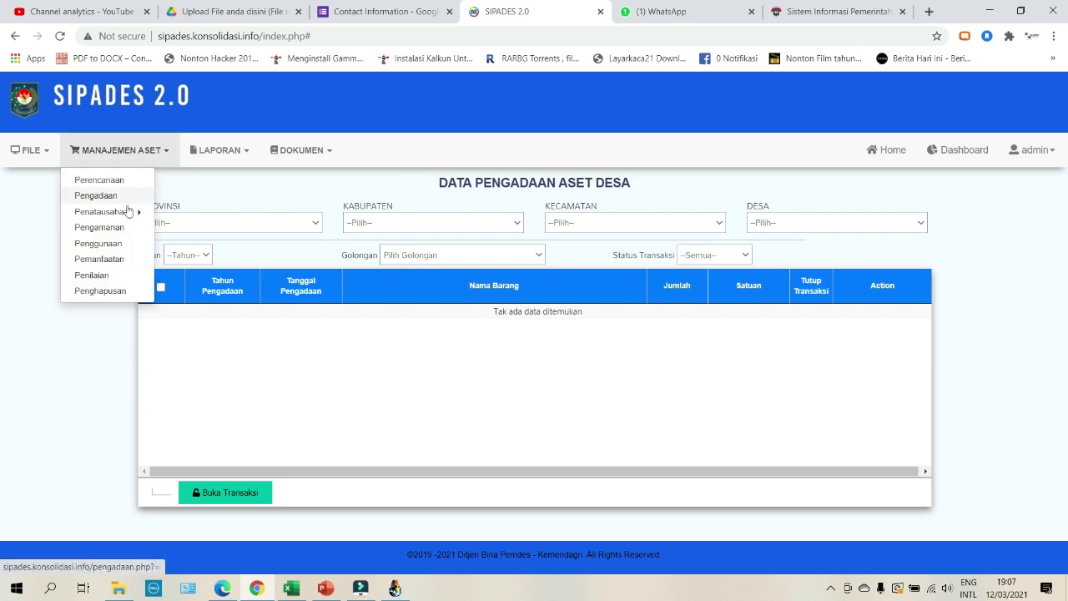
{"action": "mouse_move", "coordinate": [117, 217]}
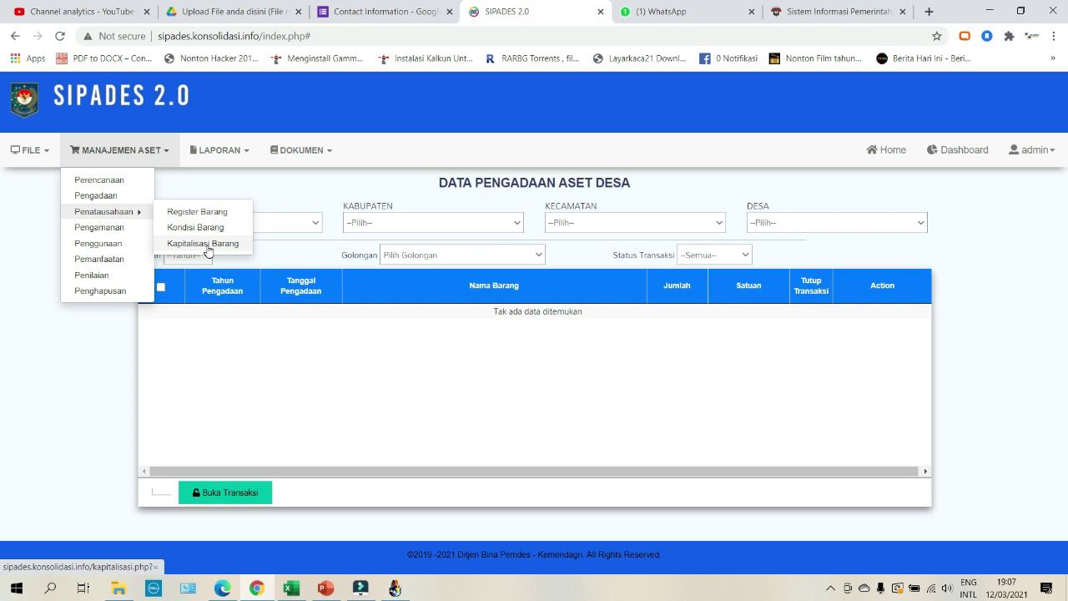
{"action": "left_click", "coordinate": [129, 230]}
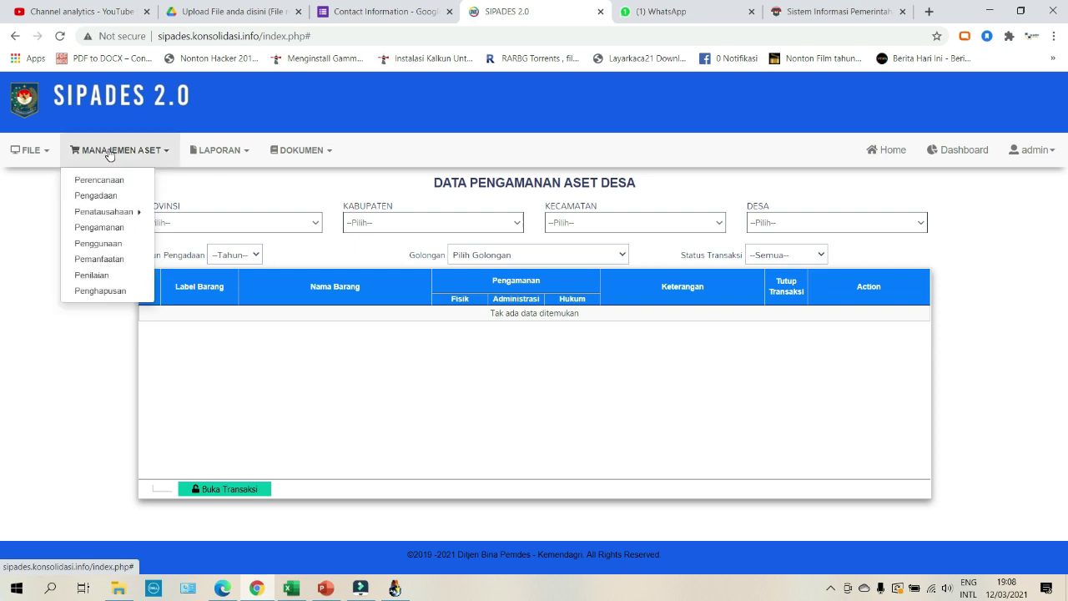
Open the Penggunaan page for village asset use and look over the available Laporan reports.
{"action": "left_click", "coordinate": [99, 242]}
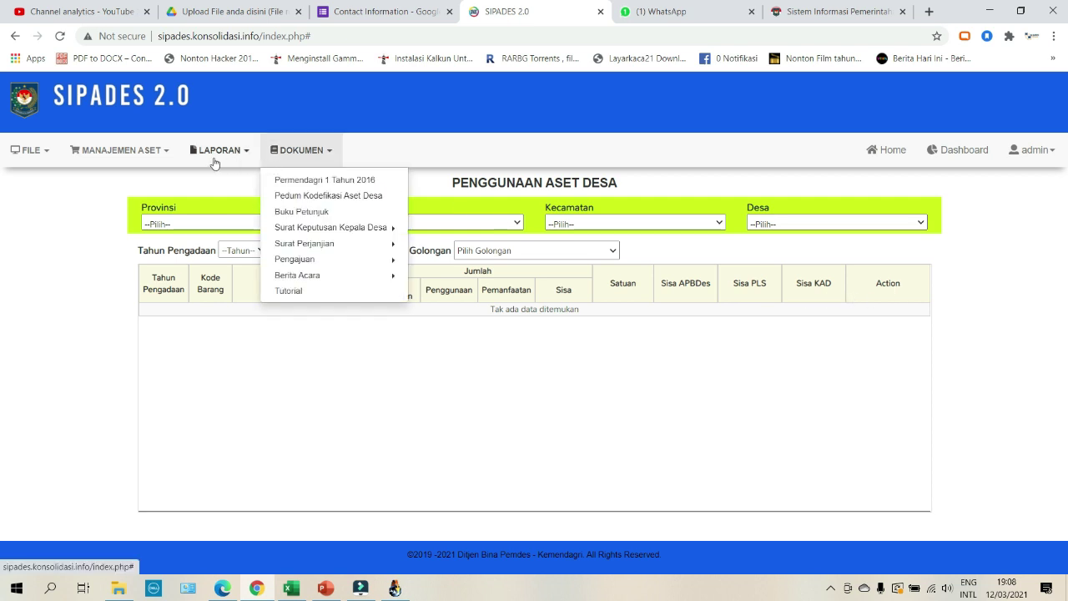
{"action": "mouse_move", "coordinate": [219, 149]}
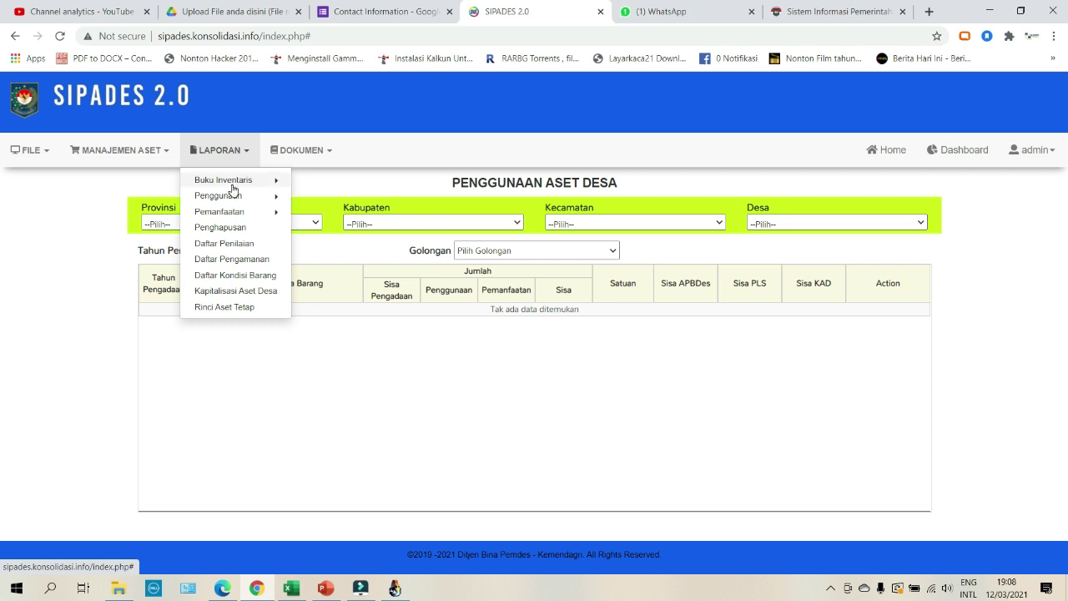
{"action": "mouse_move", "coordinate": [232, 182]}
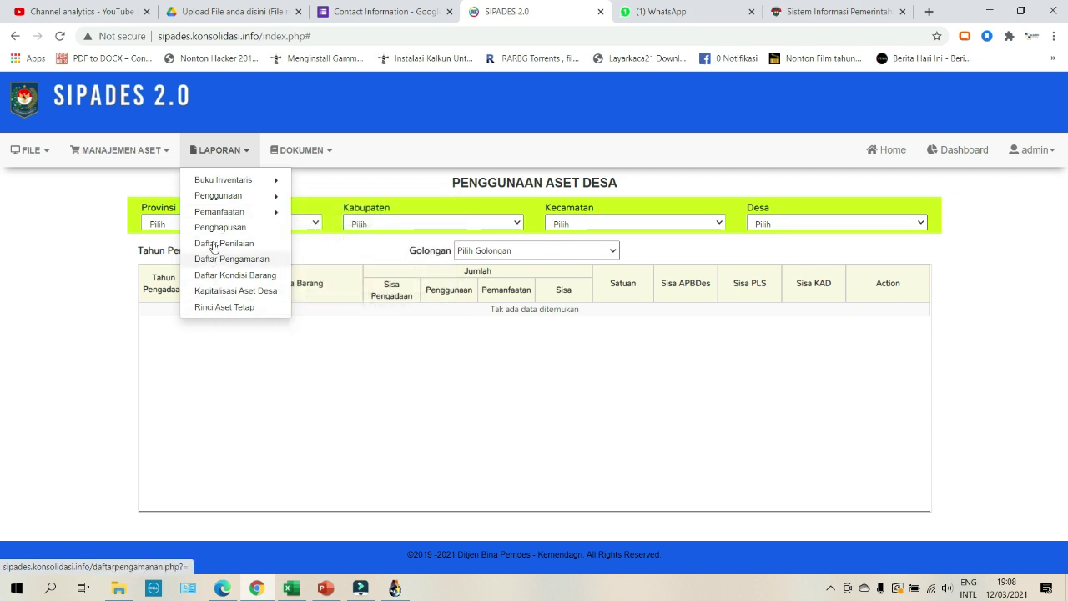
{"action": "left_click", "coordinate": [239, 36]}
{"action": "left_click", "coordinate": [255, 35]}
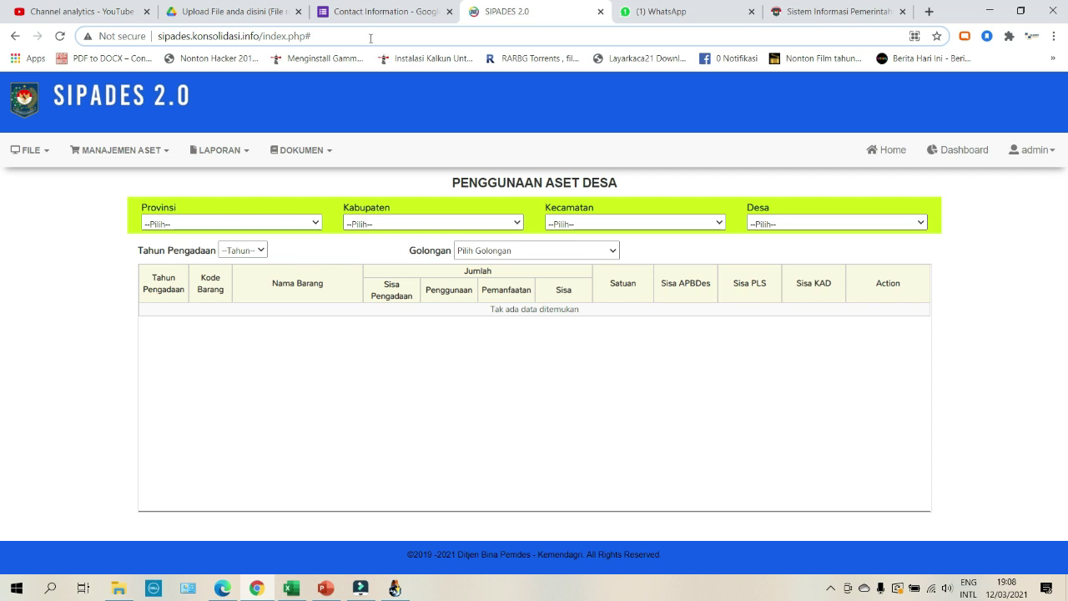
Open the Rinci Aset Tetap report form, followed by the Laporan Penggunaan Aset Desa form.
{"action": "left_click", "coordinate": [293, 152]}
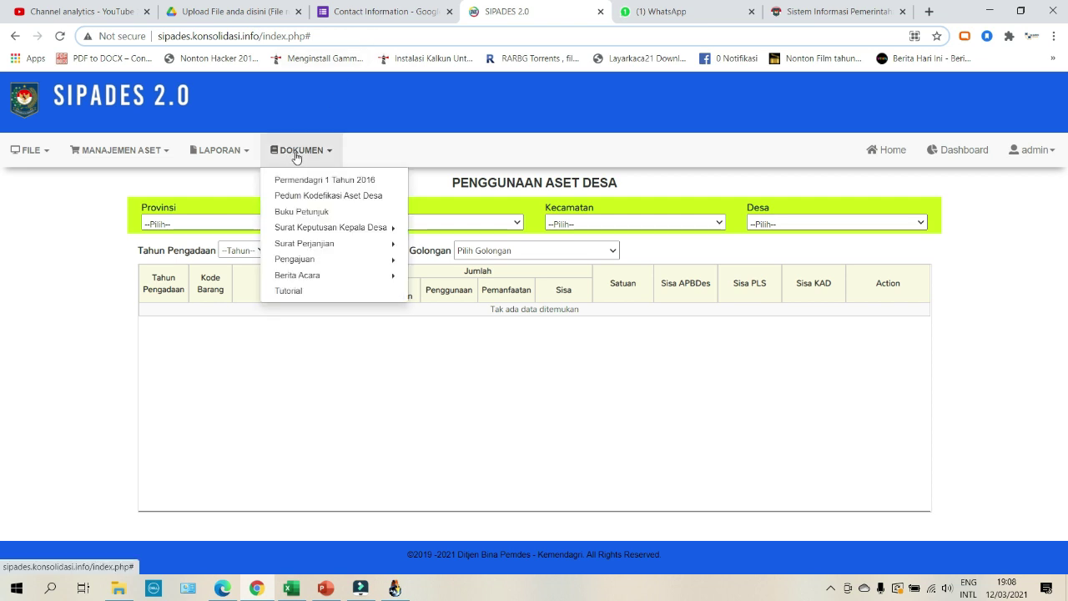
{"action": "left_click", "coordinate": [218, 151]}
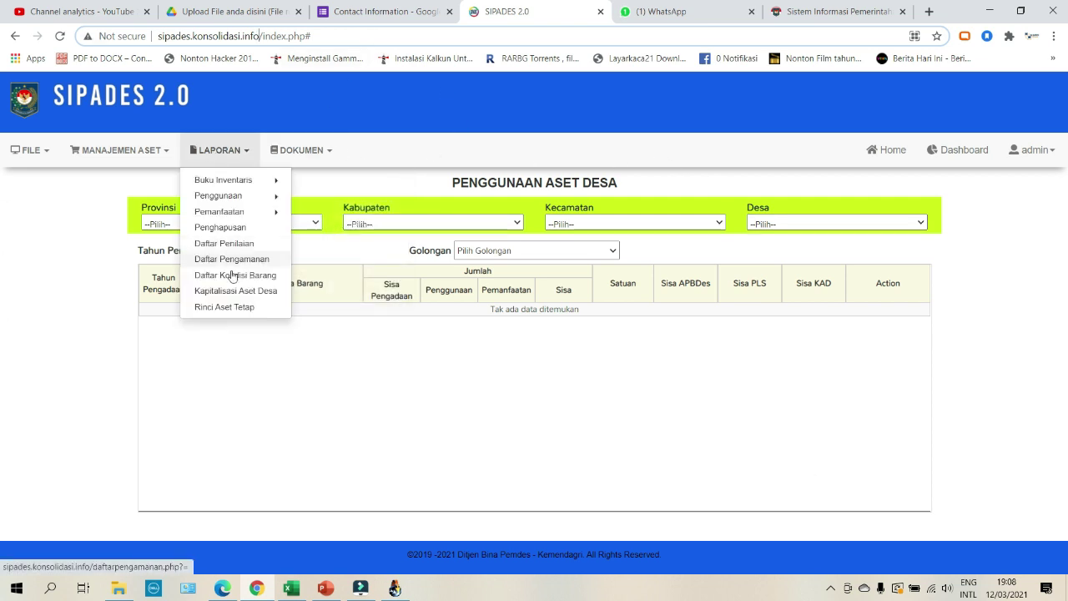
{"action": "left_click", "coordinate": [226, 306]}
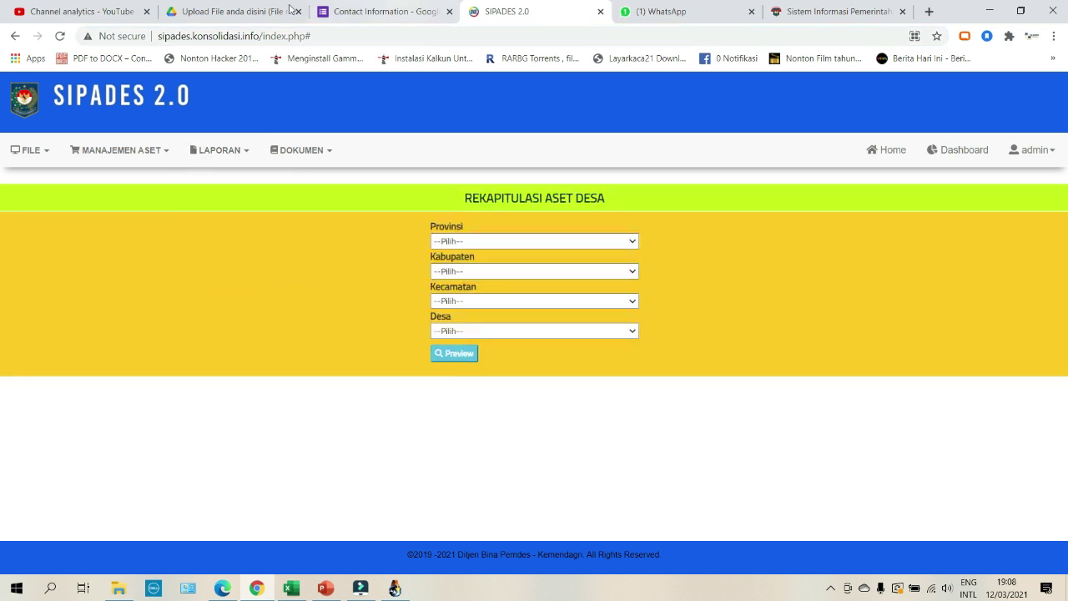
{"action": "left_click", "coordinate": [222, 152]}
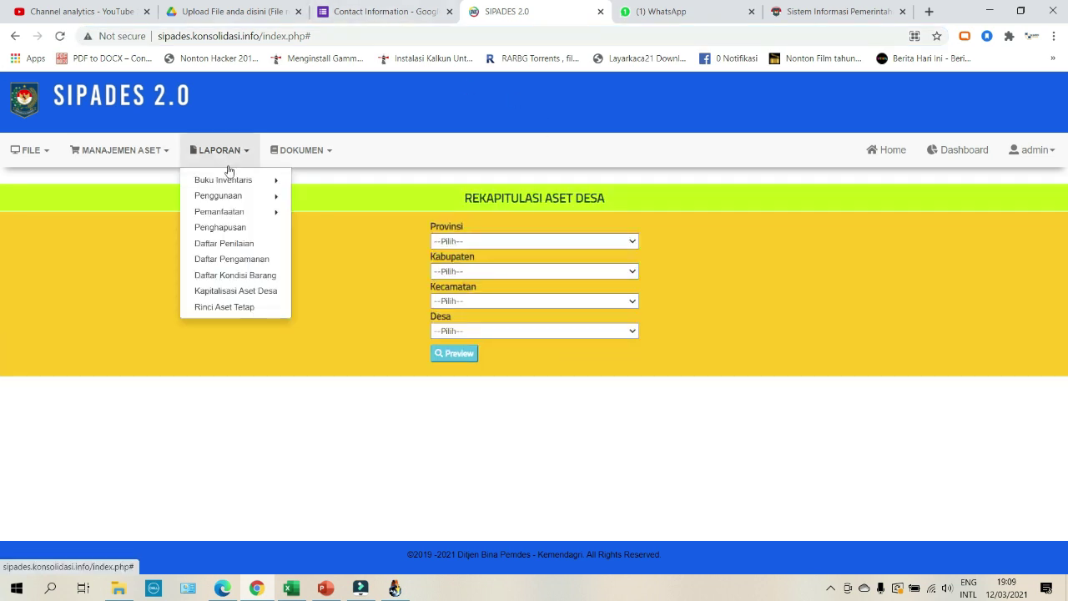
{"action": "left_click", "coordinate": [355, 197]}
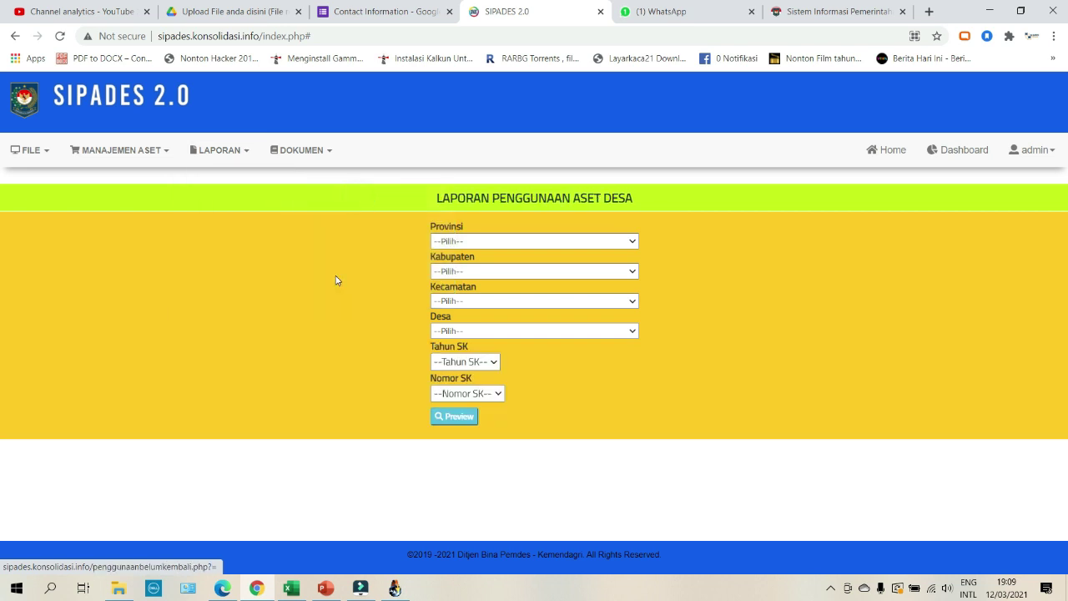
Open the Buku Inventaris 2 report form, followed by the Penghapusan report form.
{"action": "left_click", "coordinate": [276, 151]}
{"action": "left_click", "coordinate": [227, 171]}
{"action": "left_click", "coordinate": [219, 150]}
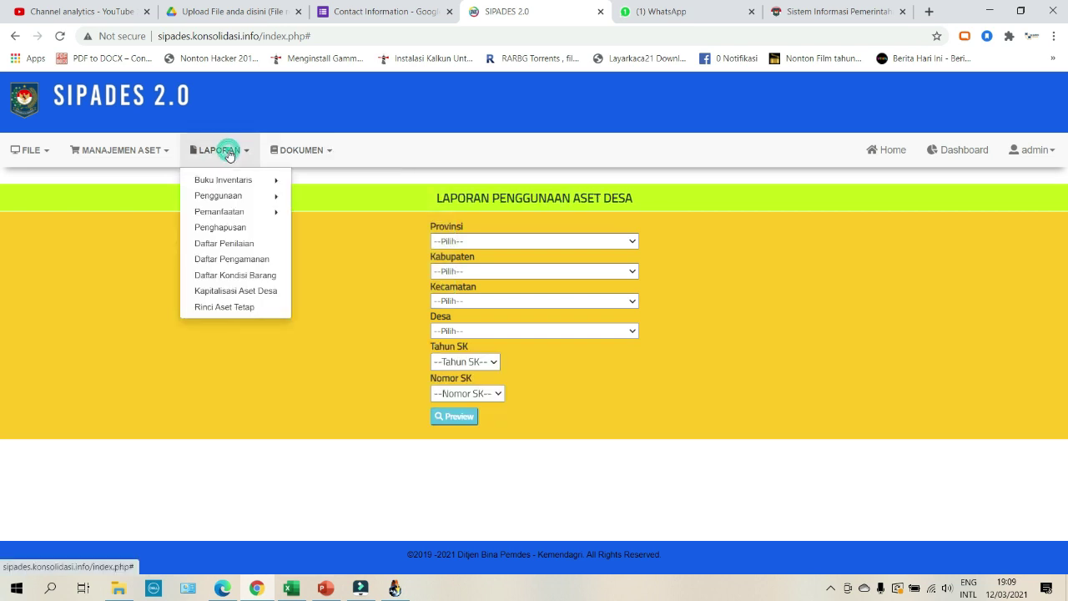
{"action": "mouse_move", "coordinate": [224, 184]}
{"action": "left_click", "coordinate": [338, 194]}
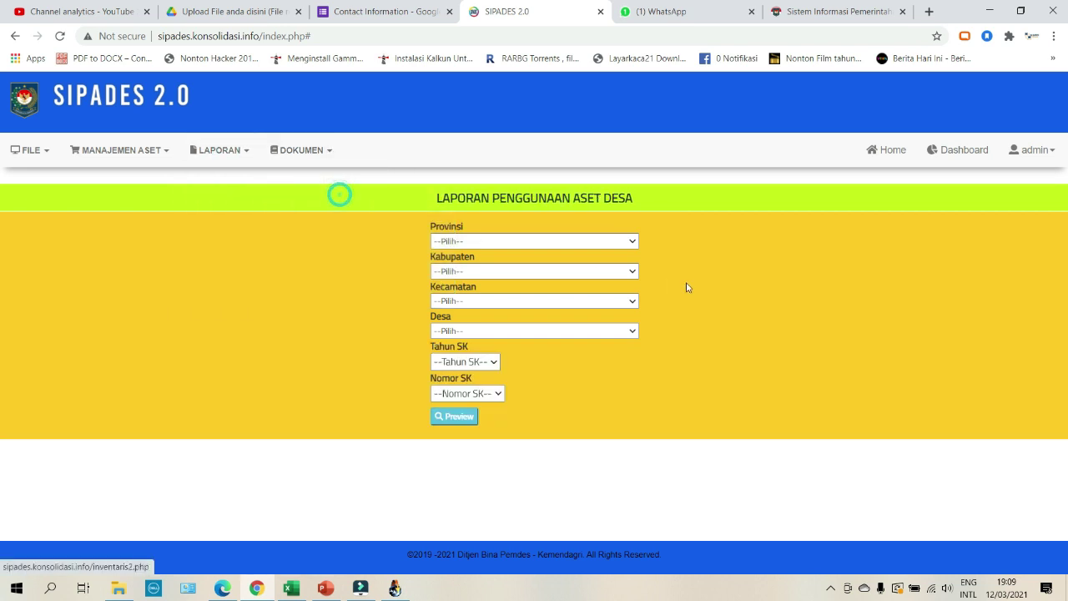
{"action": "left_click", "coordinate": [232, 151]}
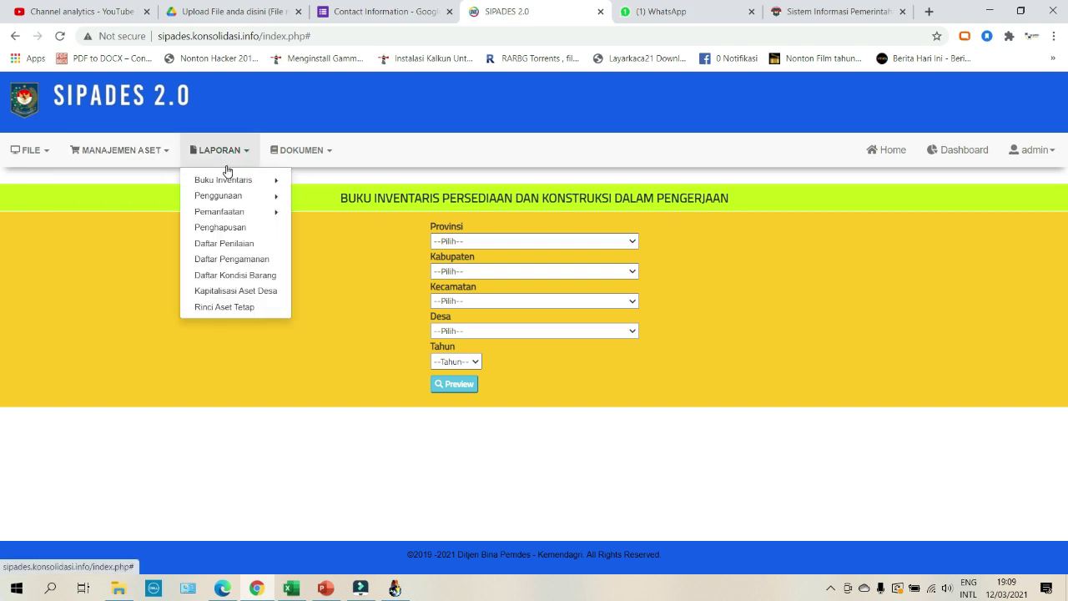
{"action": "left_click", "coordinate": [230, 229]}
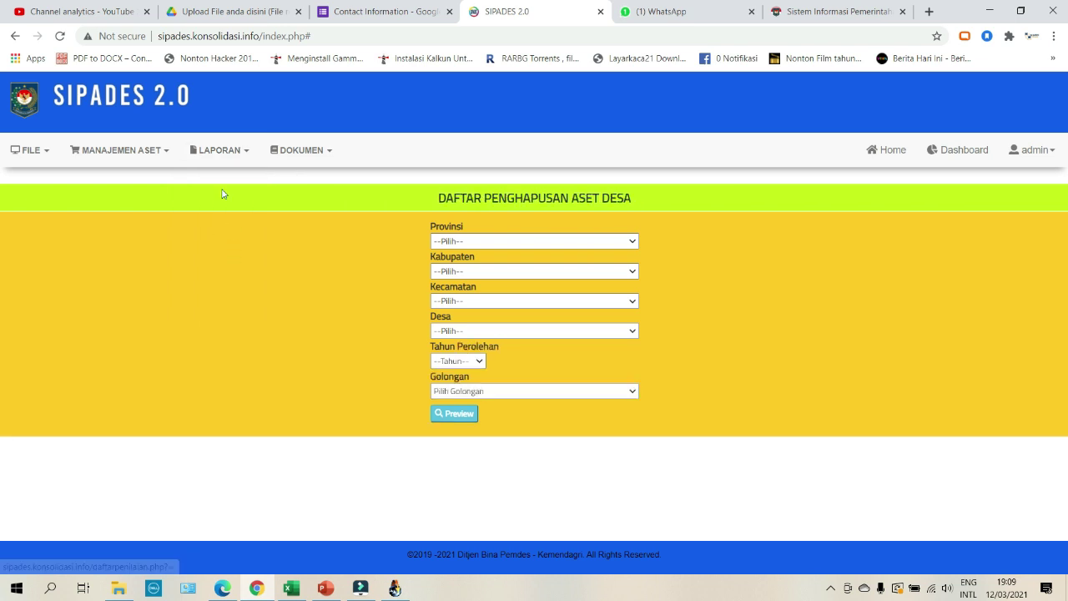
Return from the asset disposal report to the Buku Inventaris 2 report form.
{"action": "left_click", "coordinate": [213, 150]}
{"action": "left_click", "coordinate": [212, 150]}
{"action": "left_click", "coordinate": [214, 148]}
{"action": "mouse_move", "coordinate": [219, 181]}
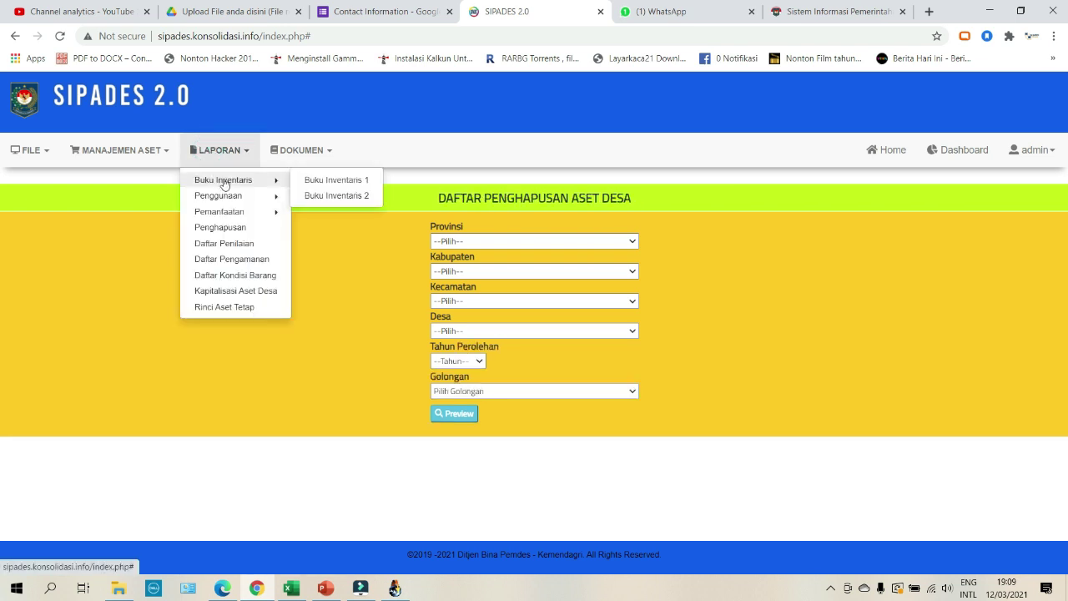
{"action": "left_click", "coordinate": [327, 194]}
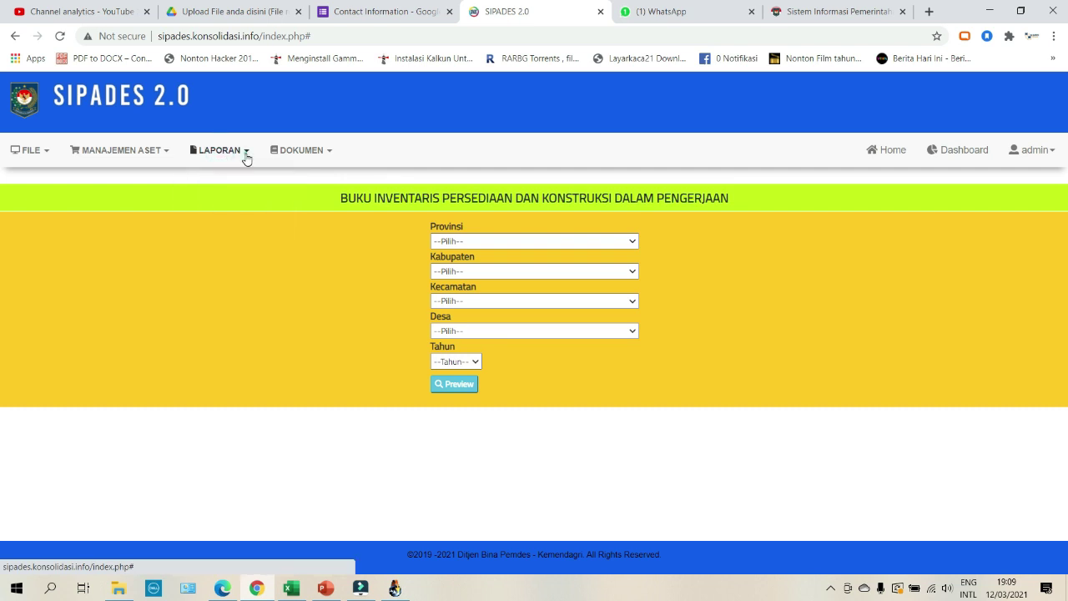
Review the Buku Inventaris options and open the Kondisi Barang page under Penatausahaan.
{"action": "mouse_move", "coordinate": [243, 152]}
{"action": "mouse_move", "coordinate": [237, 183]}
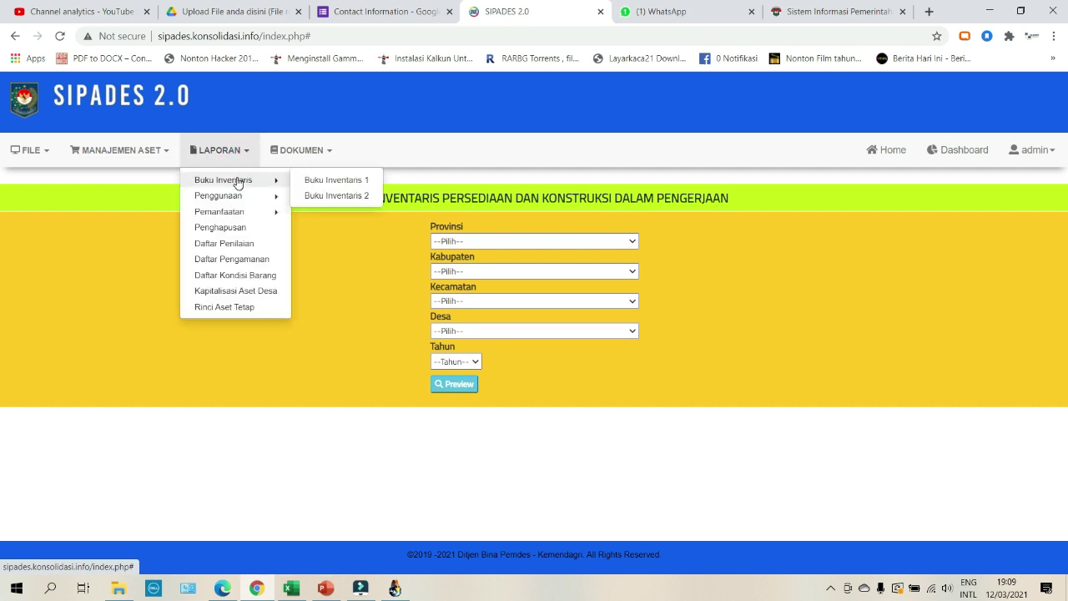
{"action": "mouse_move", "coordinate": [155, 158]}
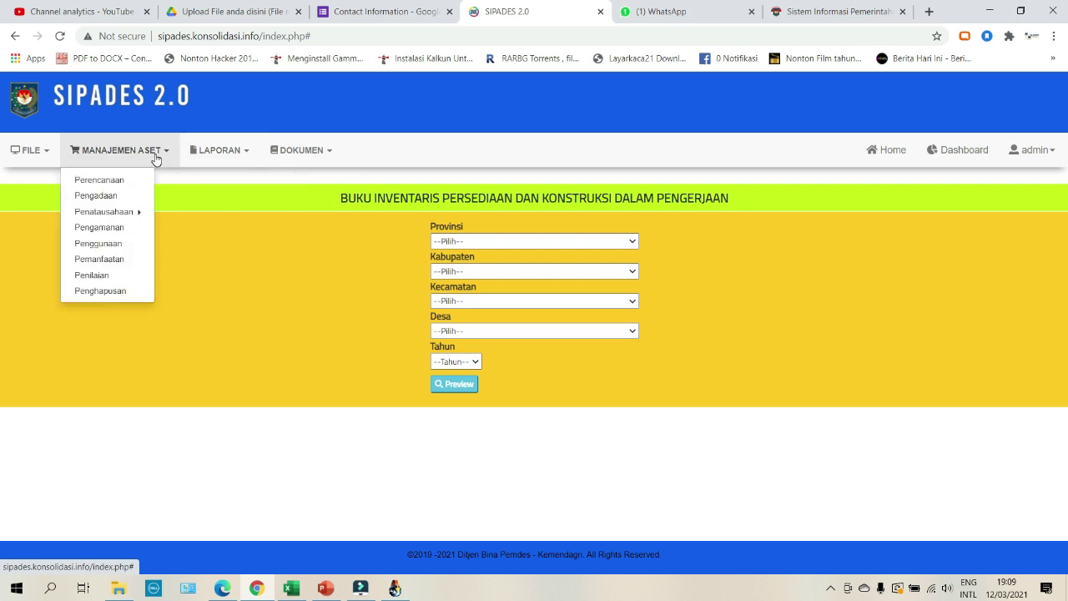
{"action": "mouse_move", "coordinate": [131, 215]}
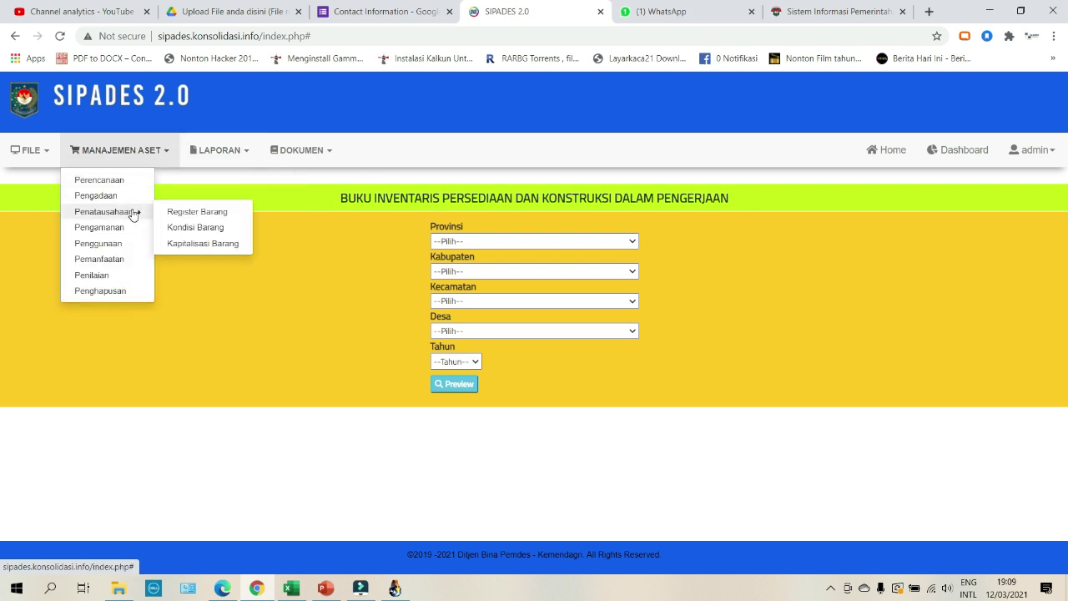
{"action": "left_click", "coordinate": [194, 230]}
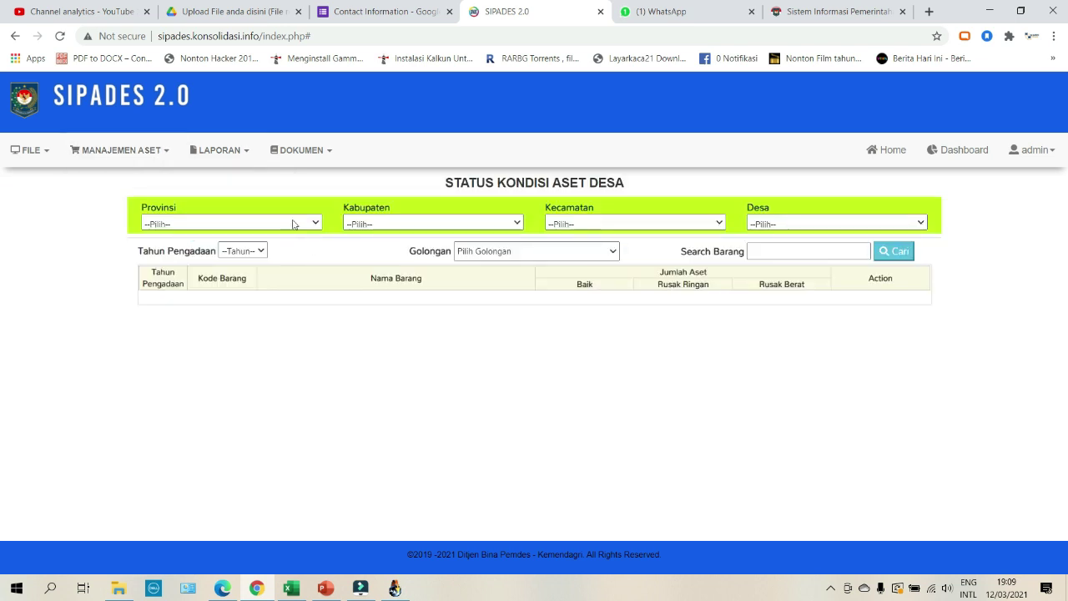
Show the available Dokumen entries for regulations, guides and letters.
{"action": "left_click", "coordinate": [271, 166]}
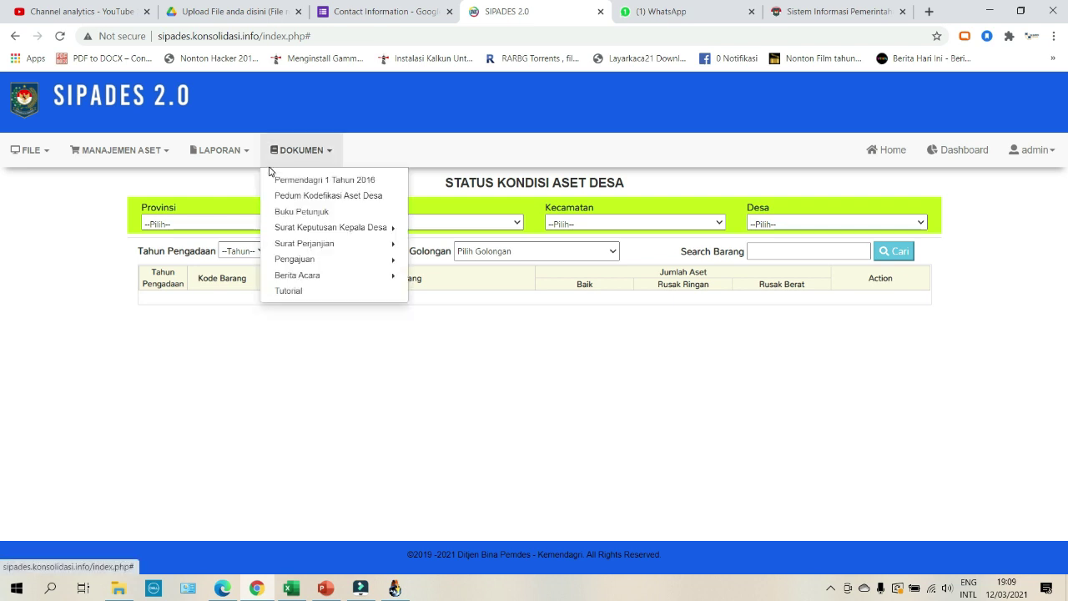